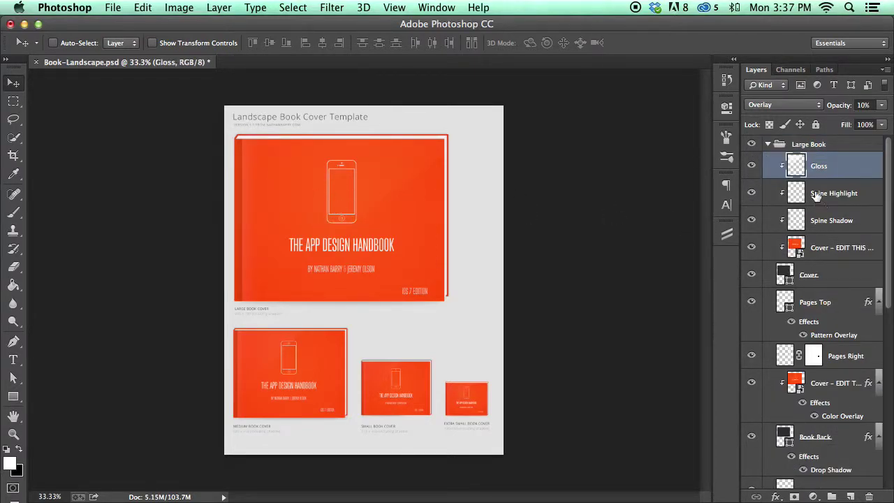
Open the contents of the large book's "Cover – EDIT THIS FILE" smart object for editing.
click(815, 249)
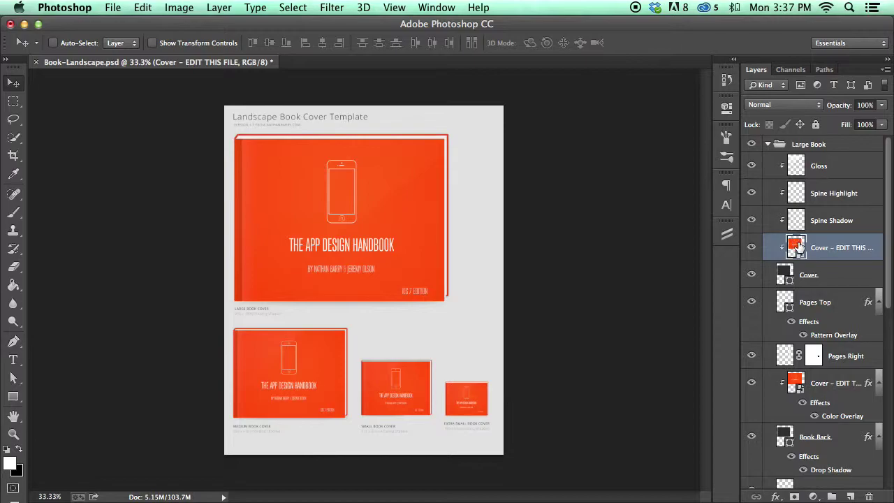
double_click(798, 246)
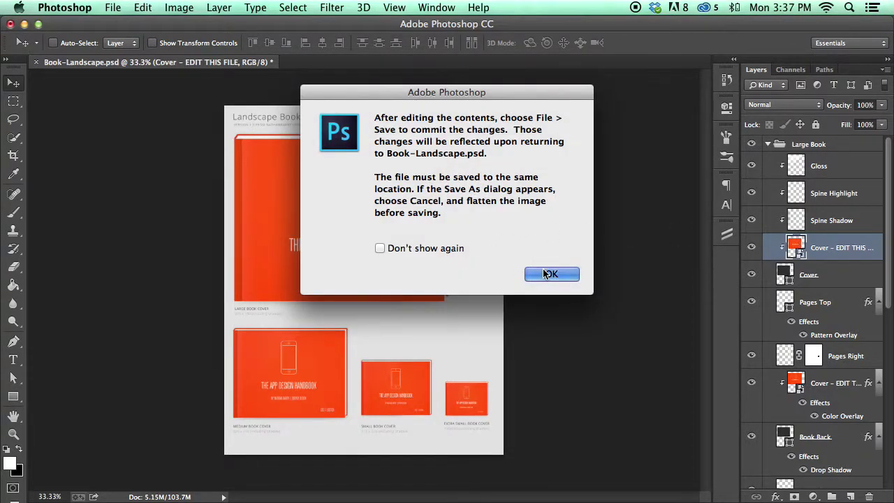
click(564, 272)
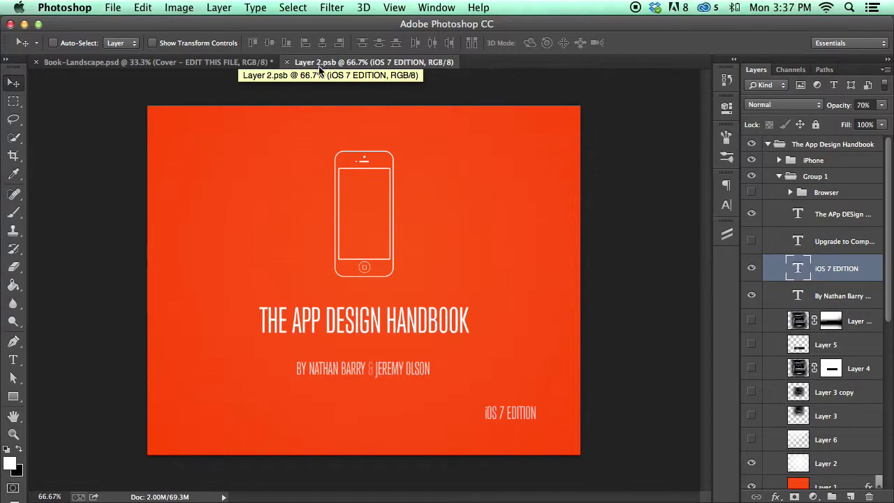
Hide The App Design Handbook group to reveal the Designing Web Apps cover, save the smart object, and return to Book-Landscape.psd.
click(778, 175)
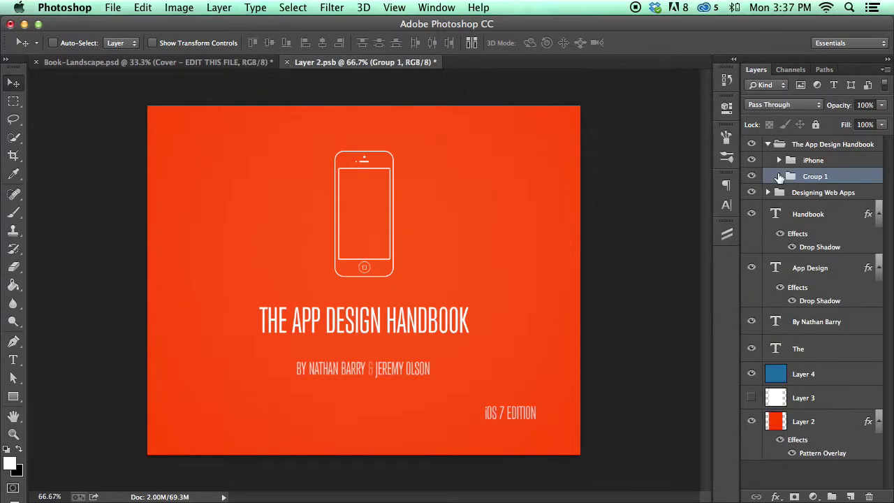
click(130, 62)
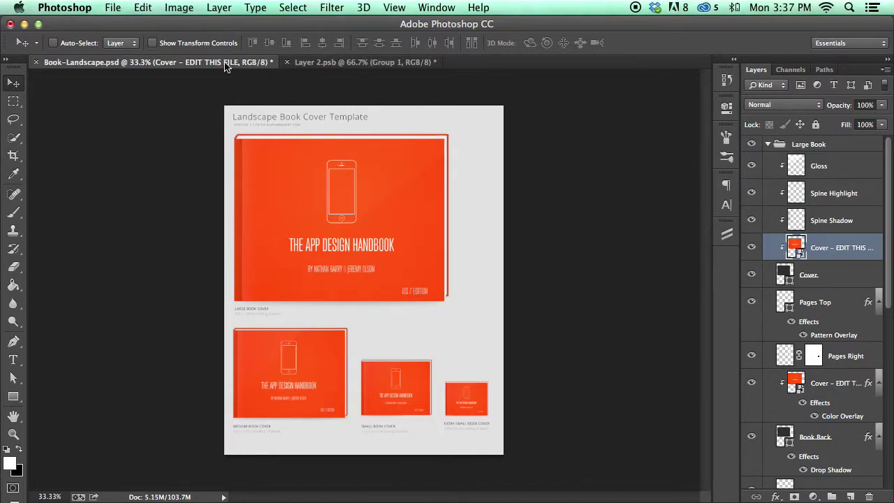
click(299, 65)
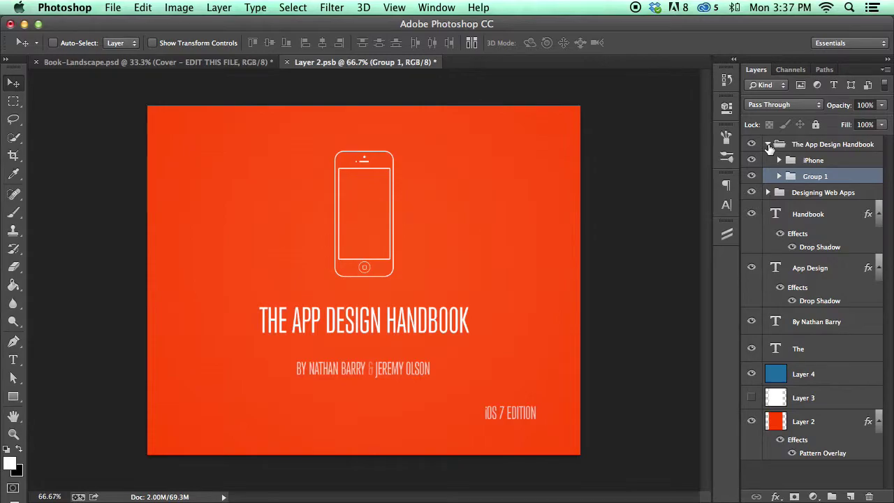
click(768, 144)
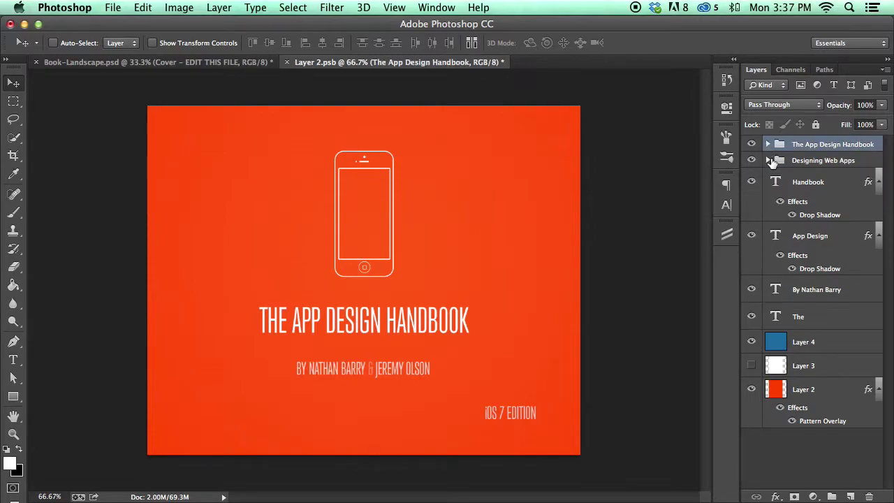
click(752, 145)
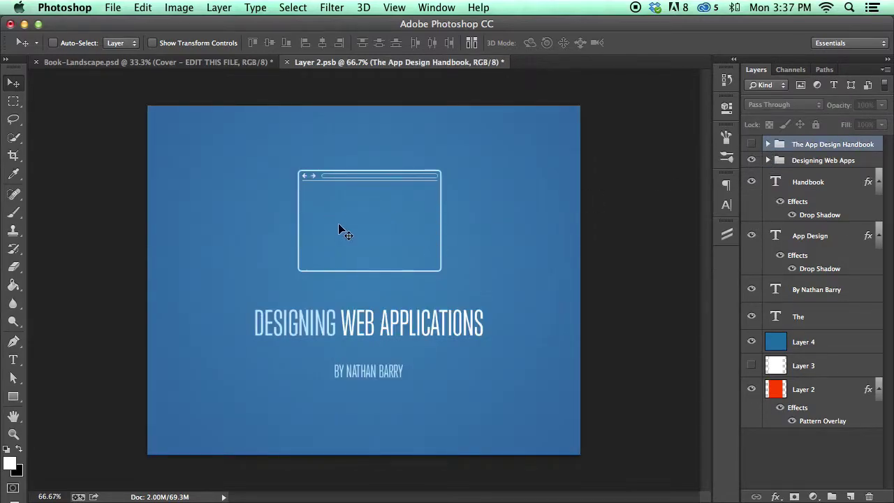
key(super+s)
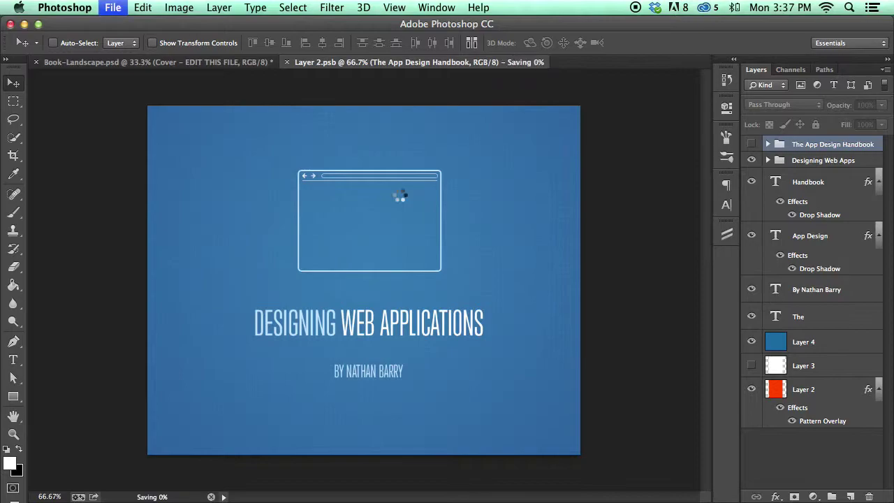
click(218, 63)
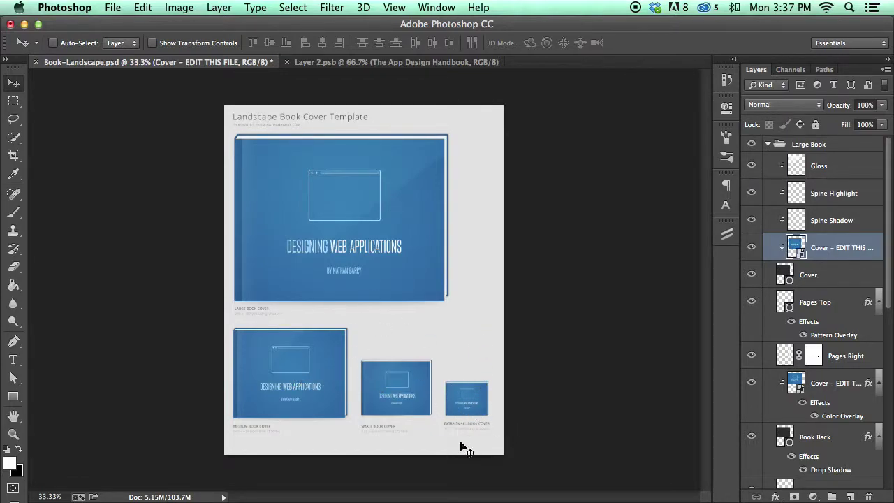
Locate the extra small book's editable cover layer and compare the template with the Layer 2.psb artwork.
super+click(482, 401)
scroll(788, 433, down, 3)
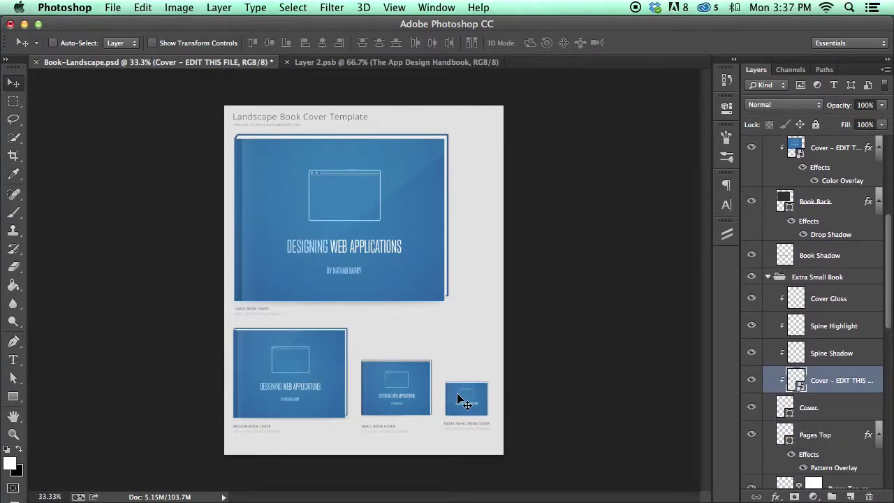
click(400, 64)
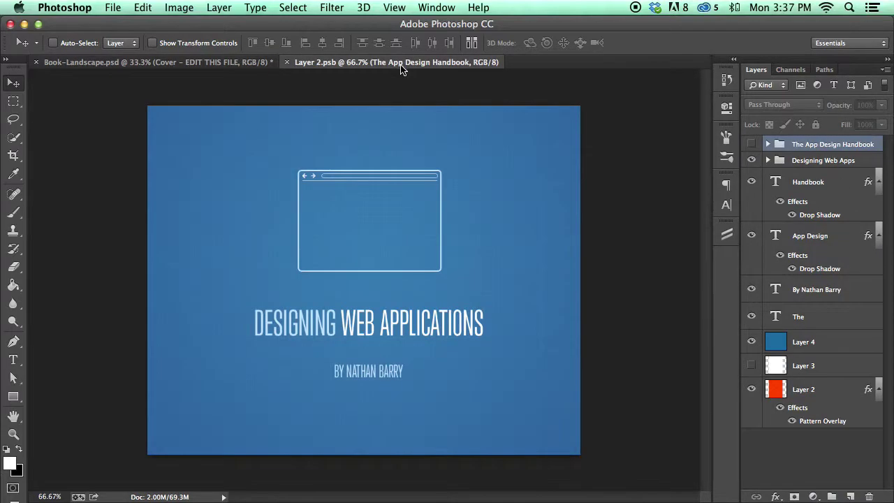
click(225, 62)
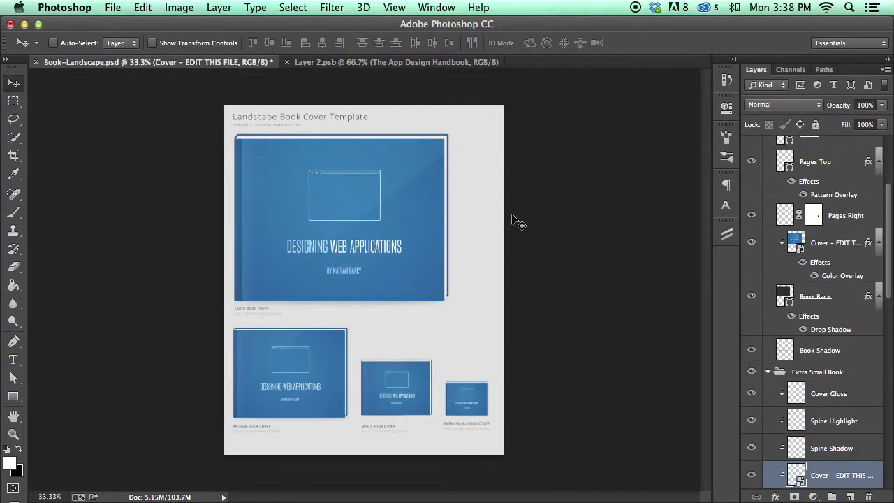
scroll(866, 191, up, 5)
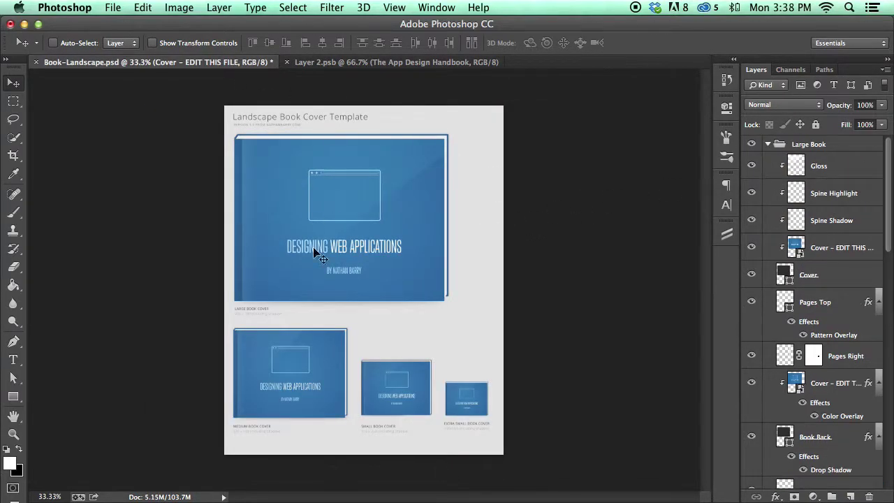
Examine the book mockups at 66.7% zoom and select the medium book's "Cover – EDIT THIS FILE" layer.
key(super+equal)
key(super+equal)
key(super+equal)
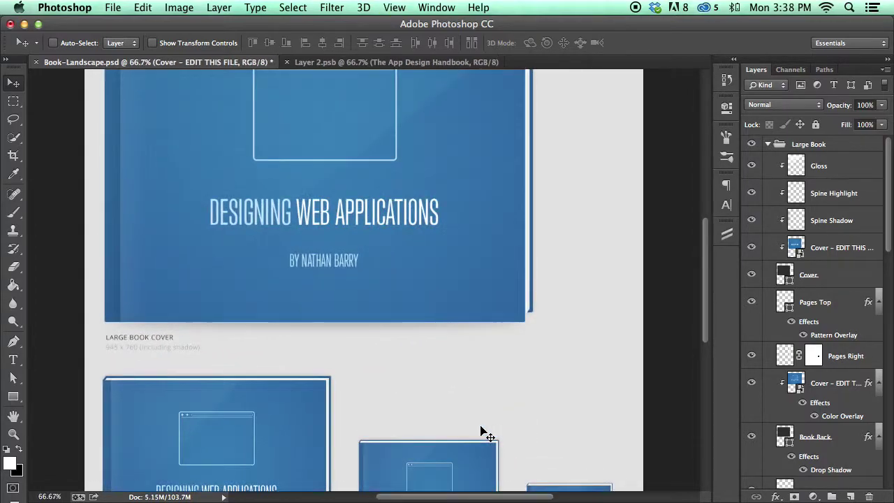
key(super+minus)
scroll(529, 200, down, 5)
scroll(489, 251, left, 3)
scroll(488, 251, up, 2)
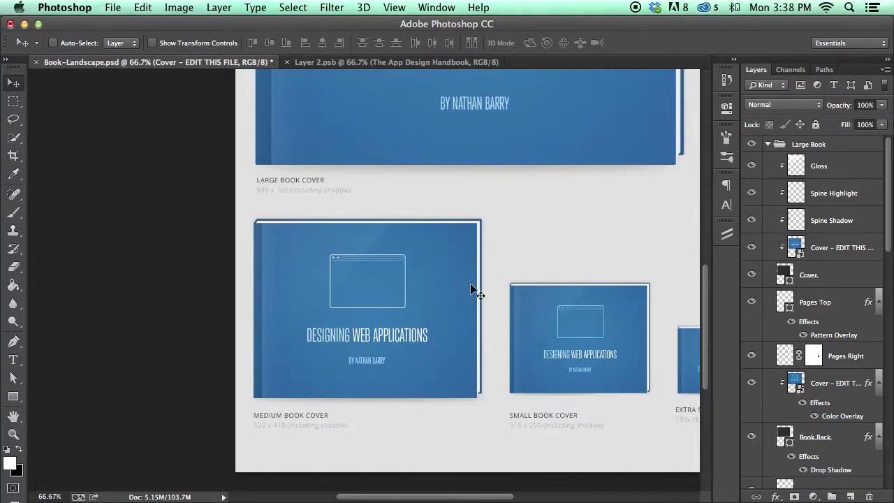
super+click(446, 285)
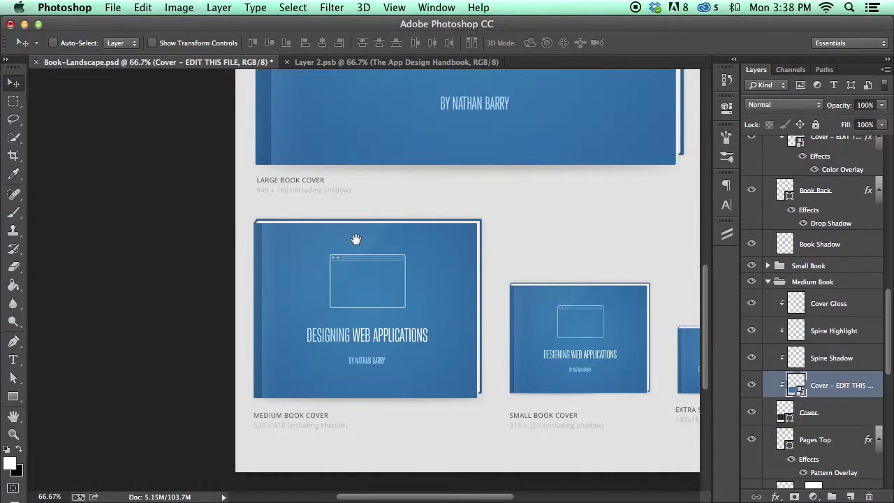
scroll(355, 239, down, 1)
scroll(355, 239, left, 2)
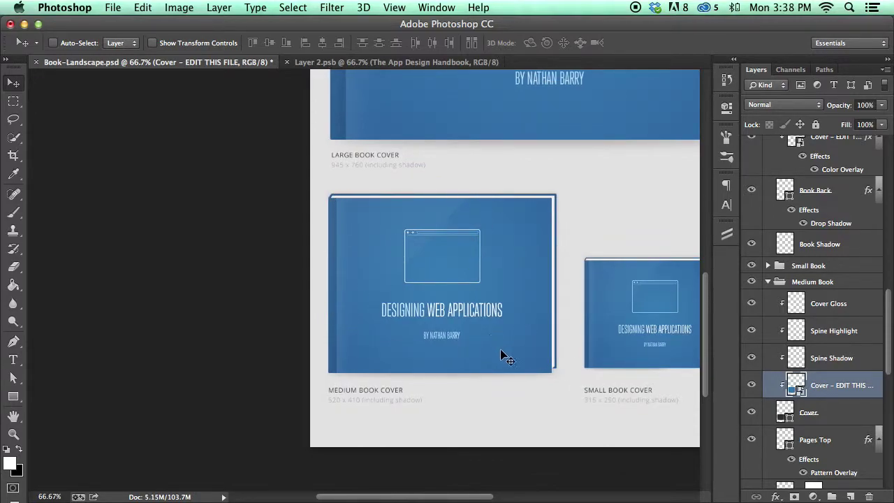
Compare the flat cover artwork in Layer 2.psb with the medium, small and extra small mockups.
click(332, 62)
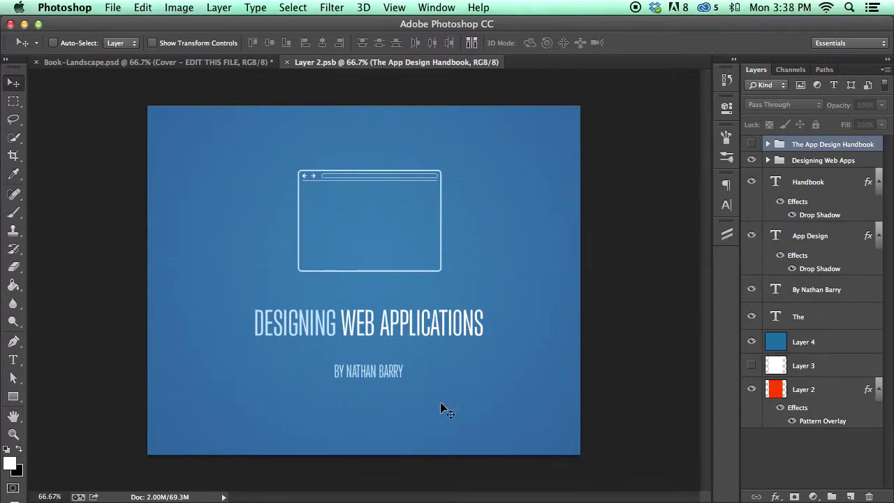
click(148, 62)
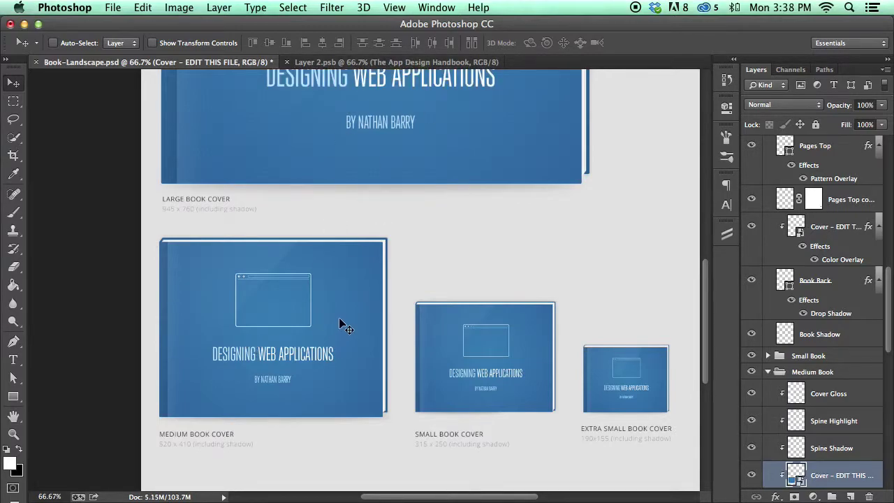
click(411, 63)
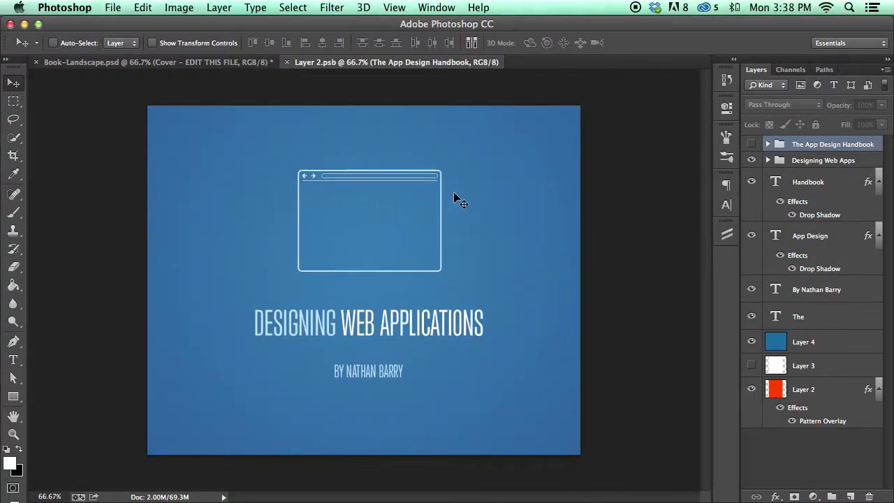
click(196, 60)
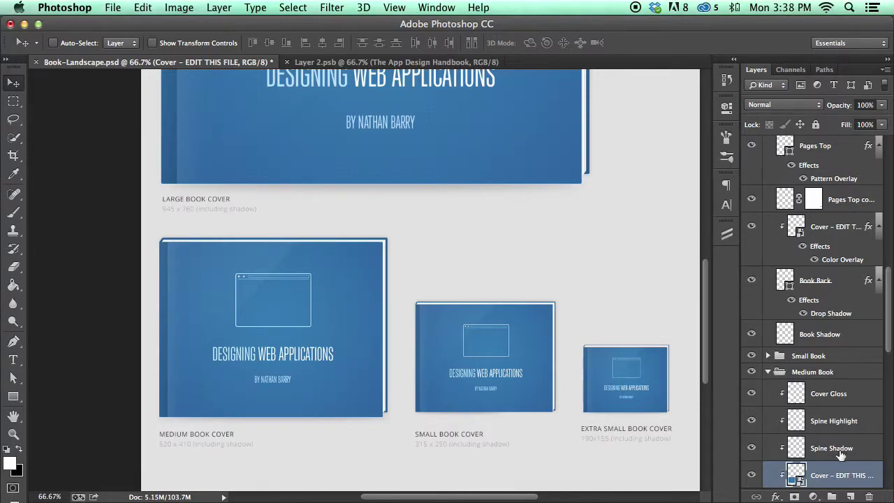
Toggle the medium book's Cover Gloss, Spine Highlight and Spine Shadow layers off and on to inspect each effect.
scroll(853, 429, down, 5)
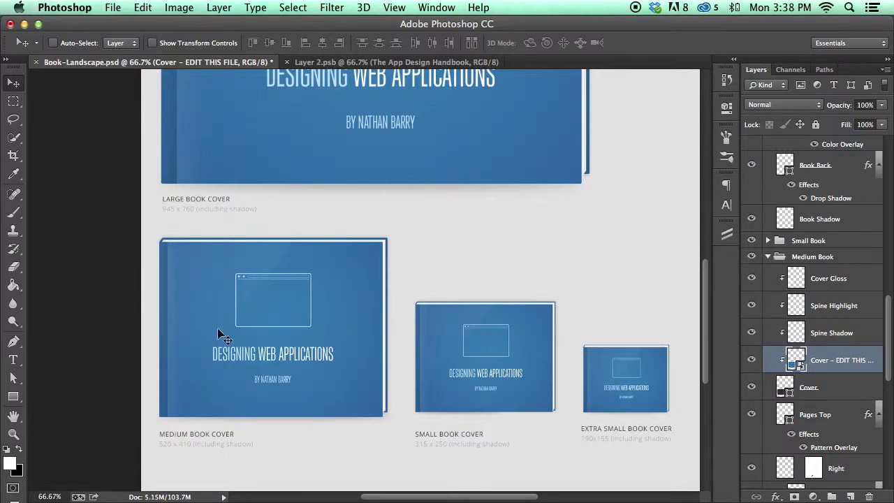
click(752, 279)
click(752, 308)
click(752, 308)
click(752, 334)
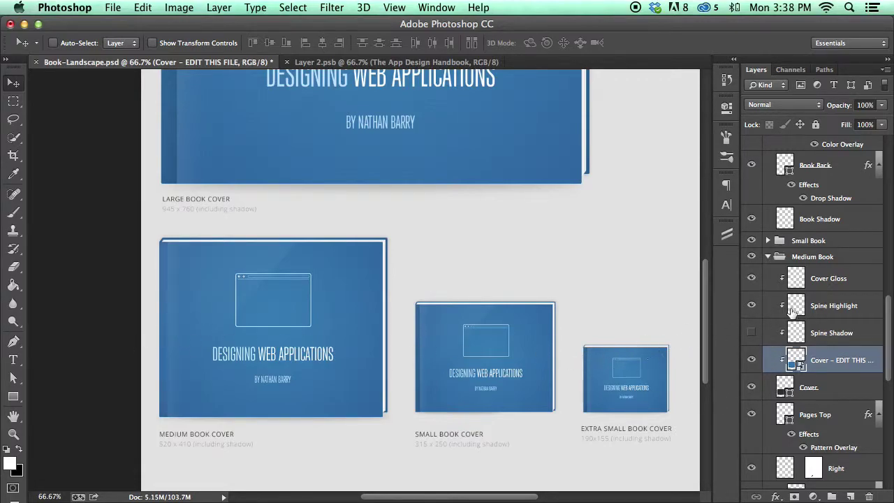
click(745, 307)
click(751, 305)
click(751, 332)
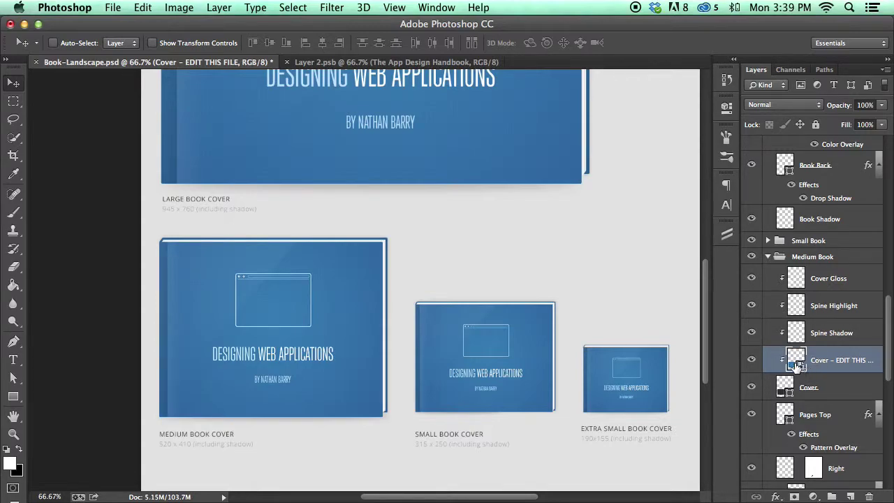
Toggle the medium book's Cover shape layer, try releasing the clipping mask between it and the cover artwork, and undo the release.
click(798, 386)
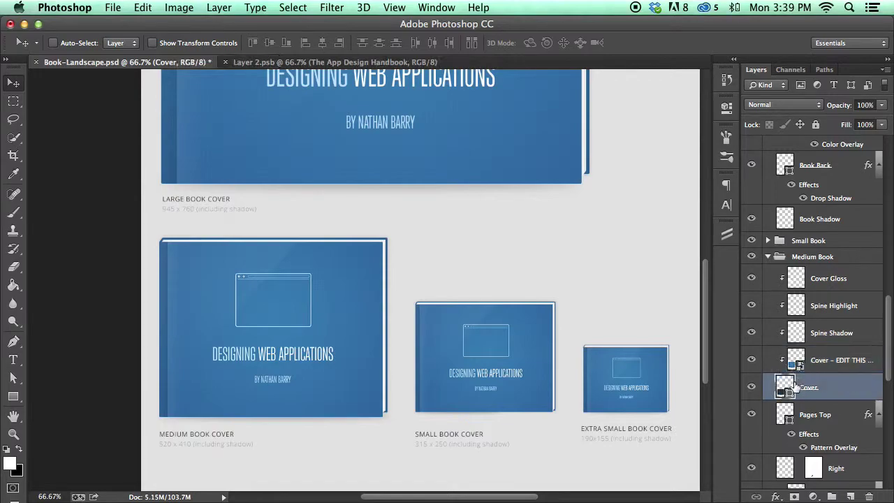
click(753, 388)
click(752, 389)
click(752, 388)
click(752, 388)
drag(793, 381, 803, 368)
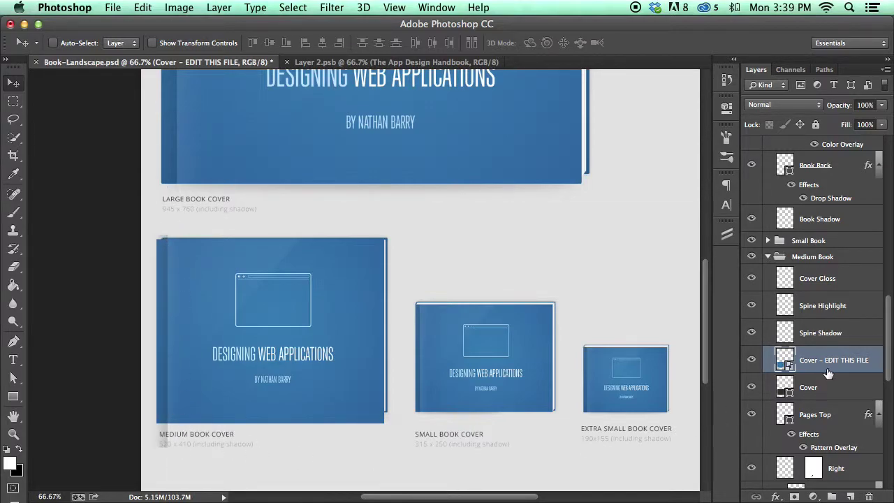
key(ctrl+z)
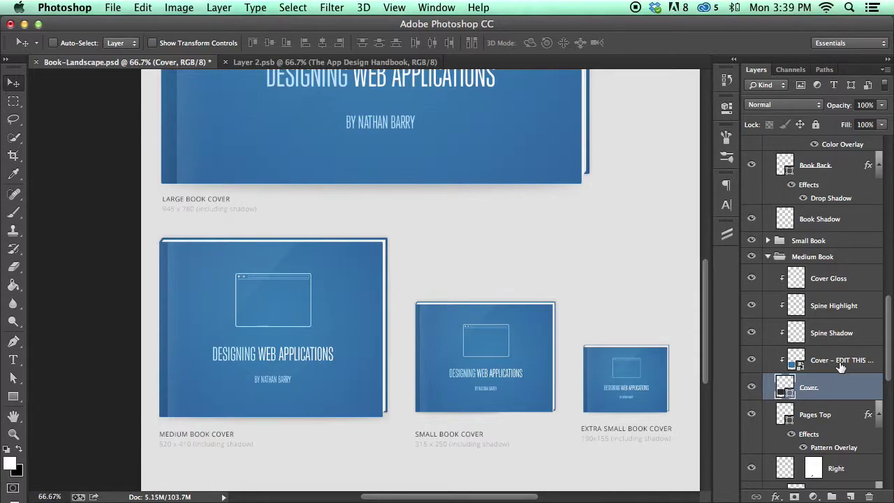
Hide the medium book's layers from Cover up to Cover Gloss, and toggle the Book Back layer off and on to inspect it.
drag(751, 386, 754, 285)
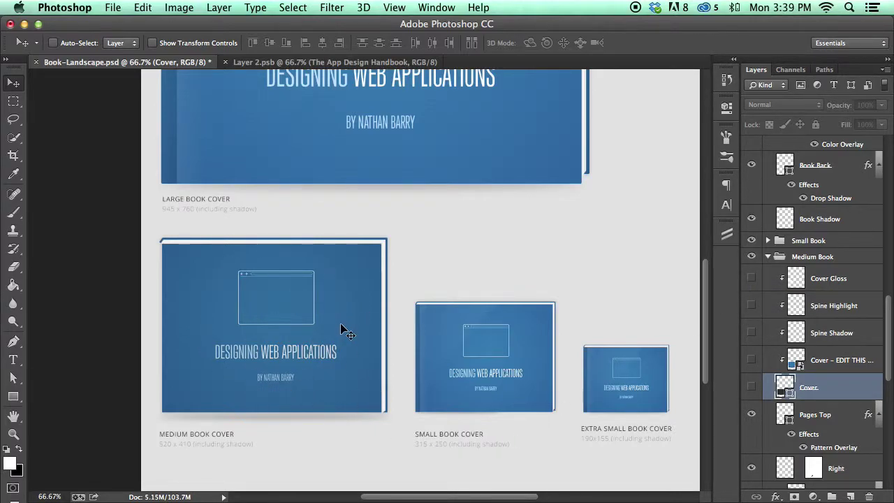
scroll(881, 386, down, 5)
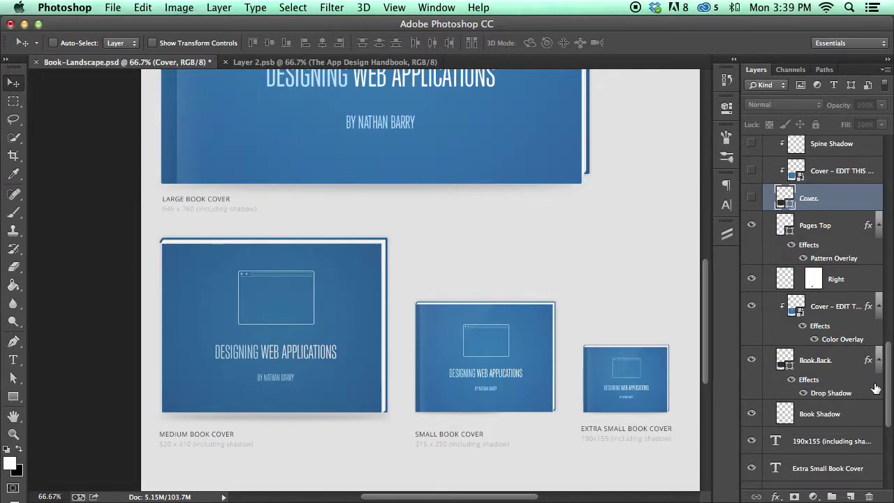
scroll(875, 389, up, 1)
click(834, 377)
click(751, 377)
click(751, 378)
click(751, 378)
click(751, 378)
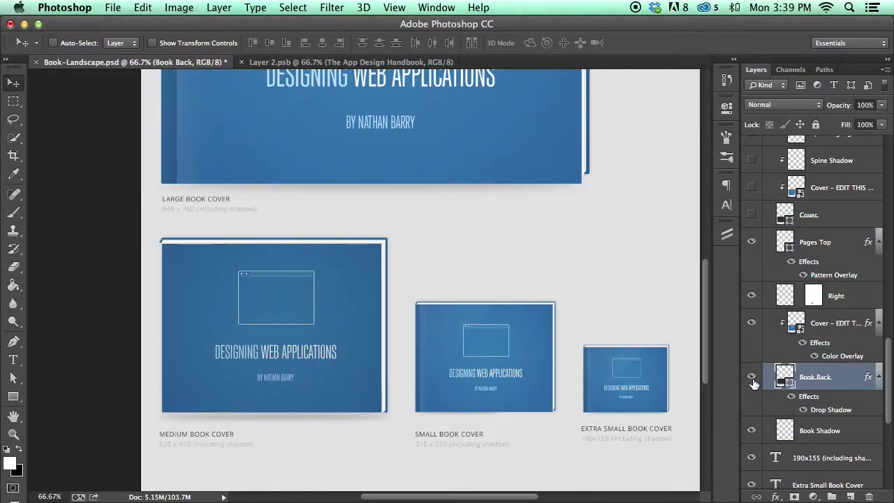
Select the clipped cover artwork copy above Book Back and toggle its visibility to inspect its effect on the back cover.
click(832, 325)
scroll(827, 329, up, 1)
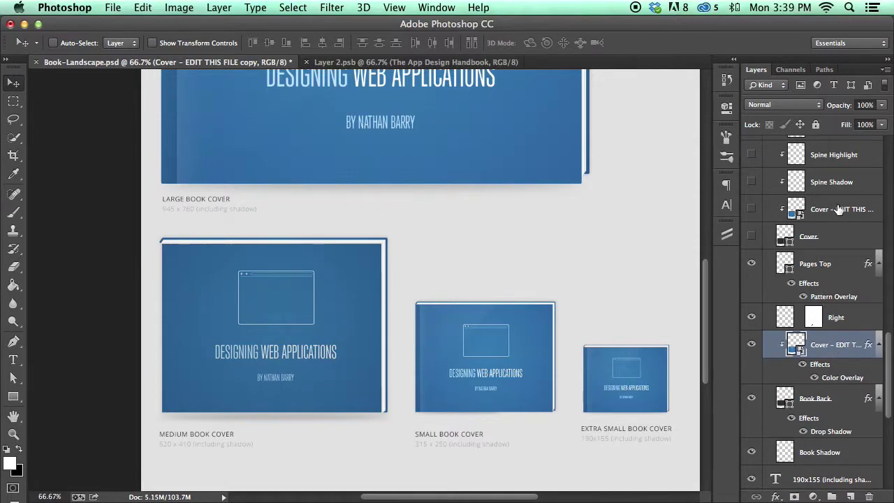
click(752, 345)
click(751, 345)
click(751, 345)
click(751, 344)
Compare the medium book's hidden front cover artwork layer with its copy above Book Back, leaving the copy selected.
click(830, 218)
click(816, 347)
click(831, 215)
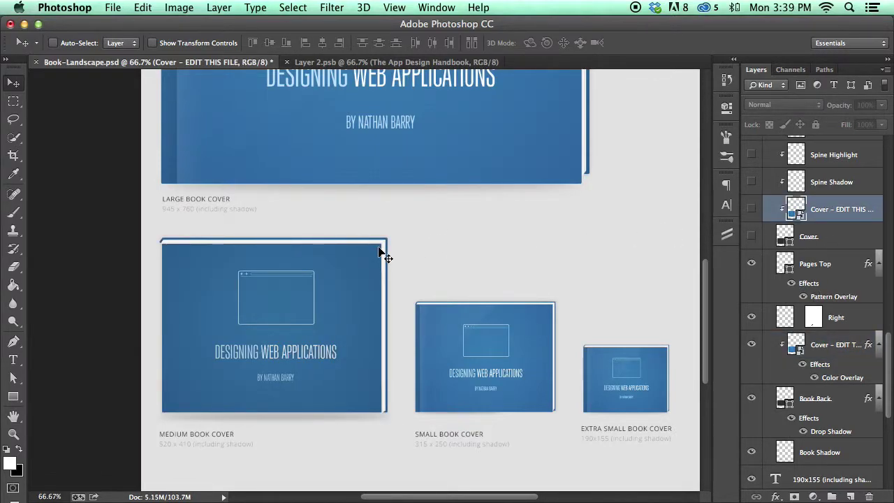
click(833, 343)
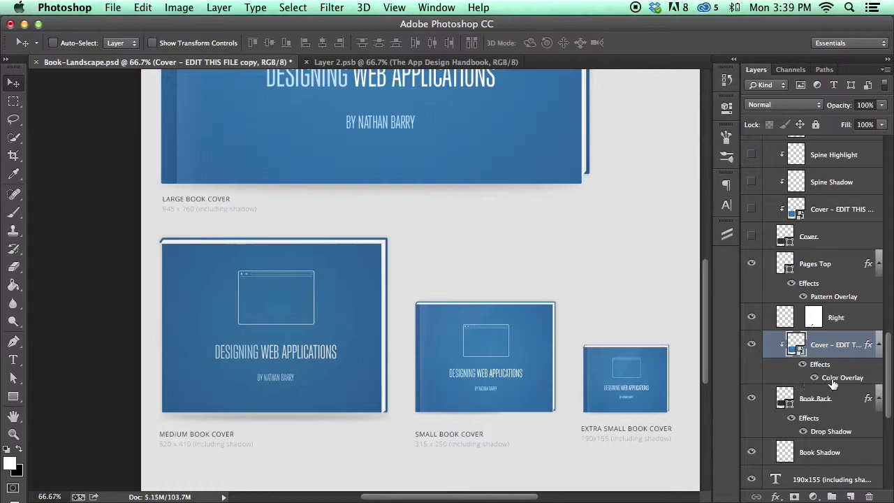
key(h)
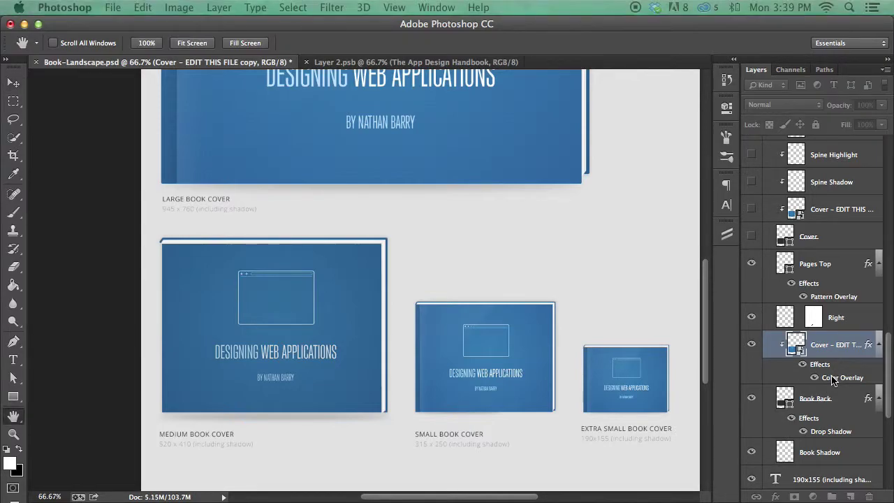
Inspect the Color Overlay on the medium book's back cover artwork copy, toggling the effect for comparison and discarding any changes.
double_click(842, 377)
drag(384, 276, 607, 51)
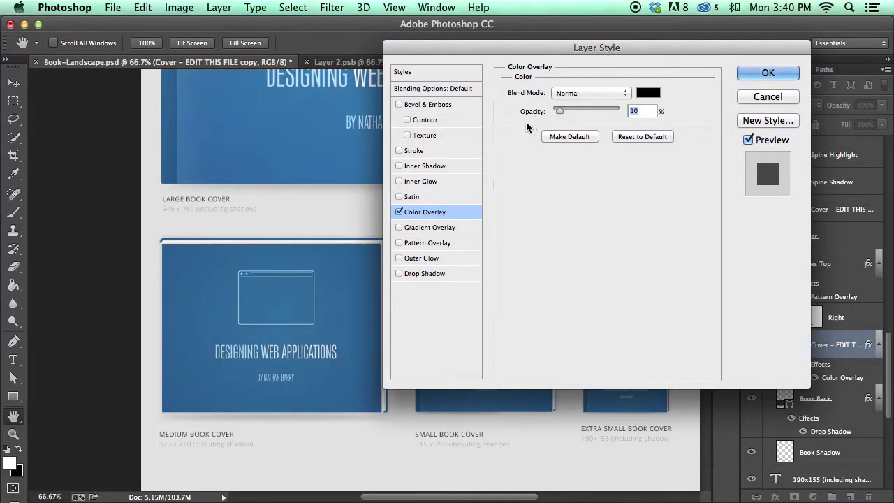
click(401, 214)
click(401, 214)
click(401, 214)
click(403, 214)
click(767, 97)
Show the medium book's hidden layers from Cover up to Cover Gloss again.
key(v)
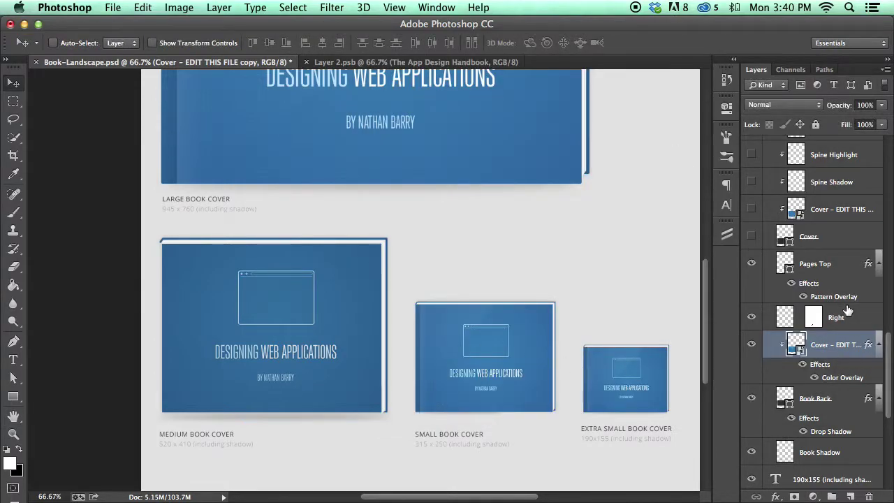
drag(753, 238, 775, 236)
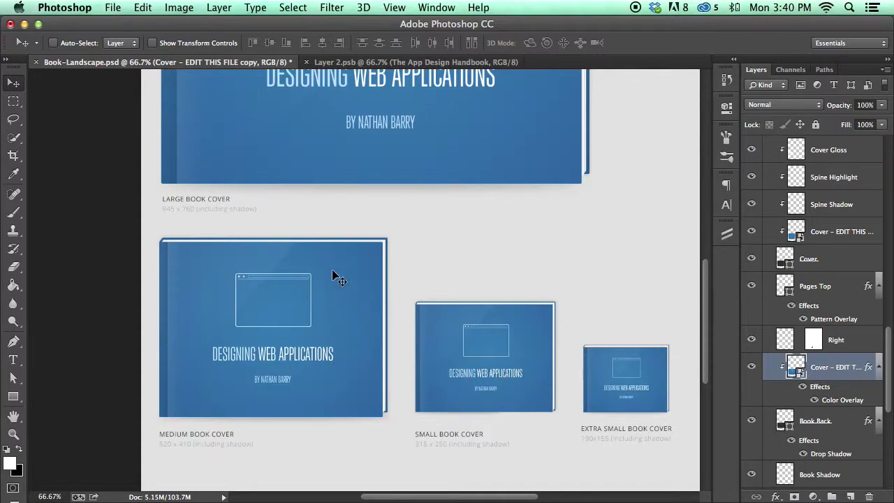
In Layer 2.psb, add a new top layer filled with white, save the artwork, and return to the Book-Landscape.psd mockup.
click(435, 64)
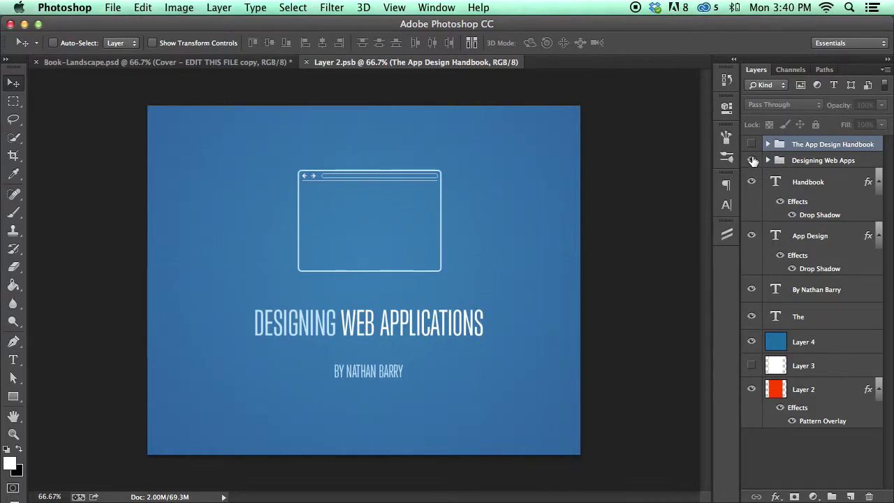
click(850, 496)
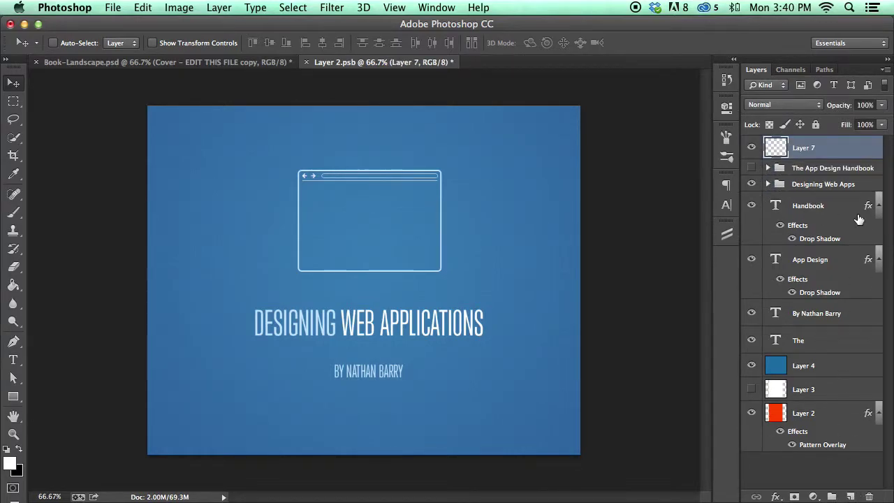
key(alt+BackSpace)
key(super+s)
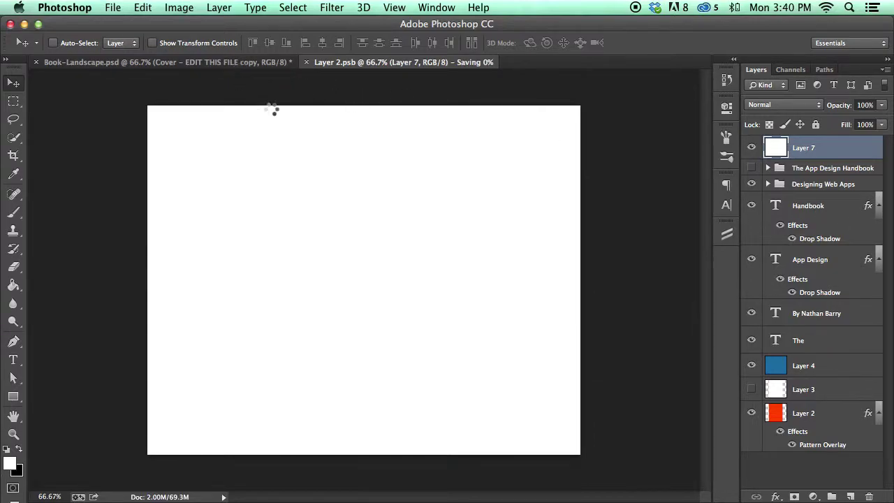
click(243, 63)
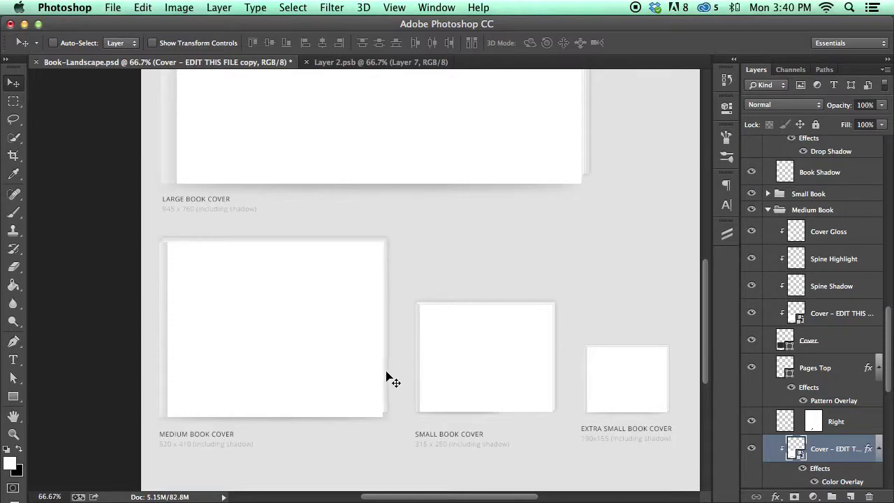
In Layer 2.psb, hide the white layer, show The App Design Handbook group, save, and return to the mockup.
click(324, 62)
click(750, 148)
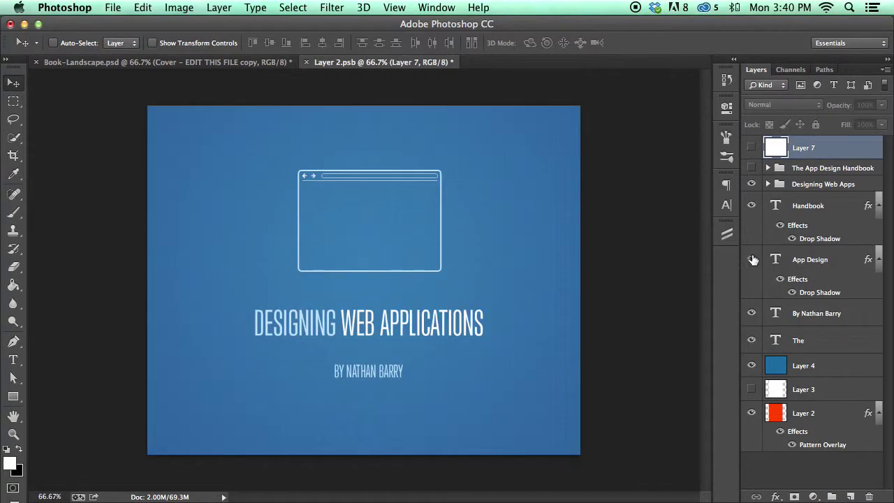
click(752, 168)
key(super+s)
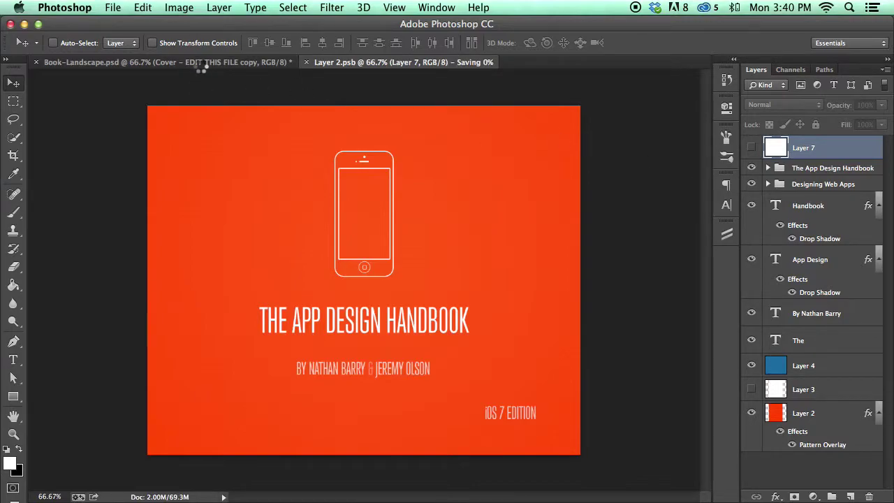
click(197, 62)
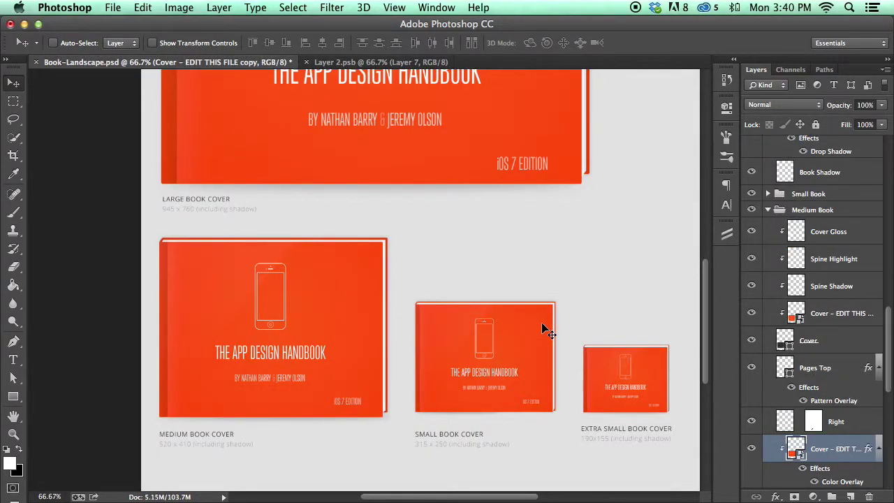
Select the Medium Book group and toggle its Book Shadow layer repeatedly to inspect the shadow.
scroll(436, 339, down, 2)
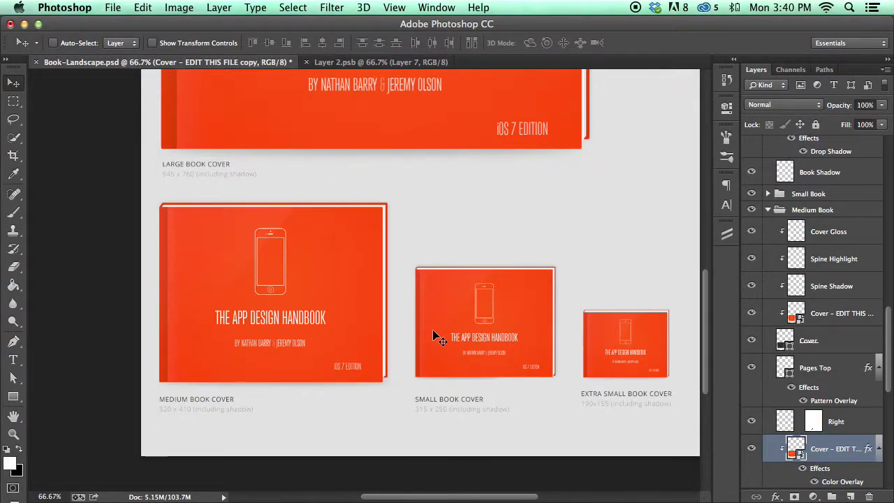
scroll(827, 381, down, 2)
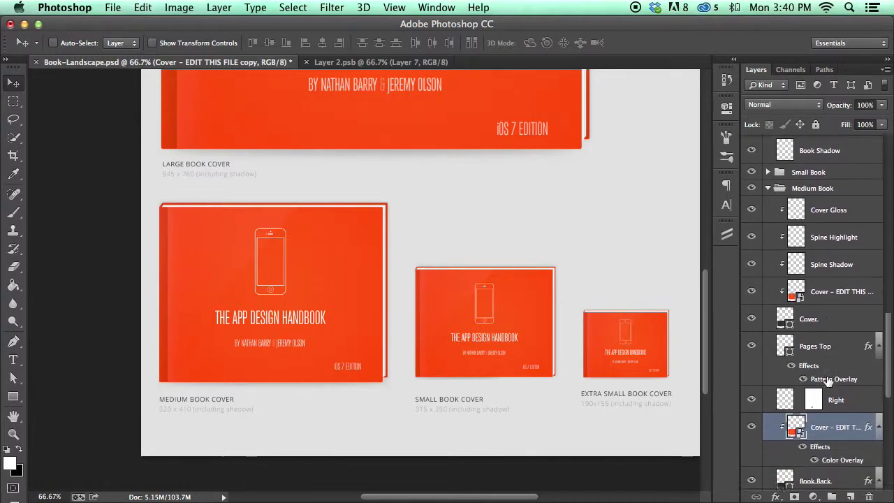
click(811, 171)
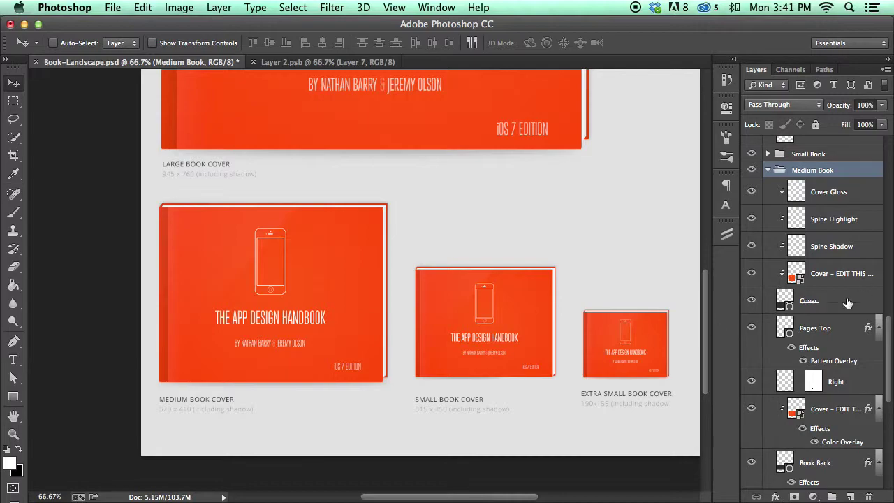
scroll(838, 314, down, 5)
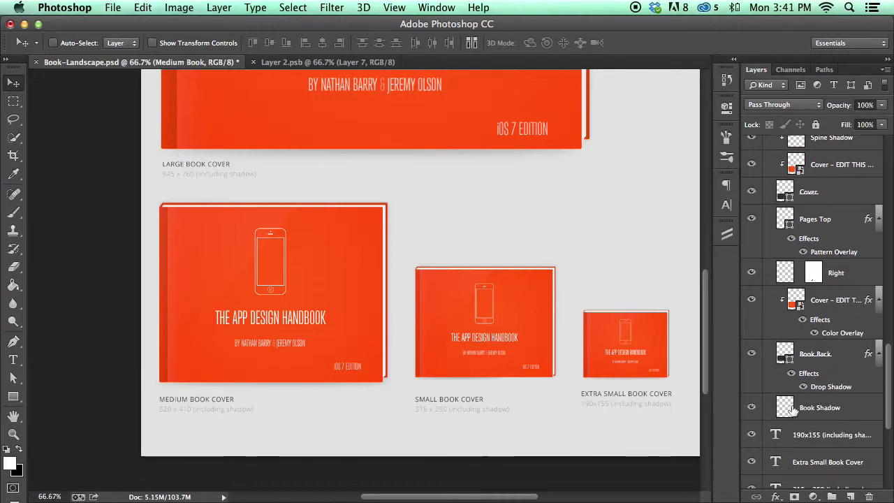
click(752, 411)
click(752, 411)
click(752, 411)
click(752, 411)
click(751, 411)
click(752, 411)
Toggle the medium book's Right and Pages Top layers to inspect the page edges, leaving both visible.
click(752, 272)
click(752, 272)
click(752, 272)
click(752, 219)
click(753, 218)
click(752, 272)
Inspect the Pattern Overlay settings of the medium book's Pages Top layer and close them without changes.
click(827, 254)
double_click(827, 254)
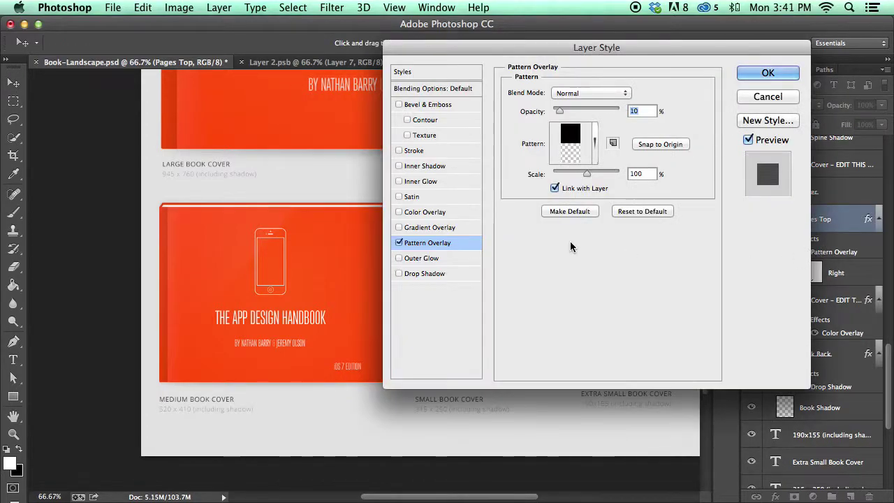
click(767, 96)
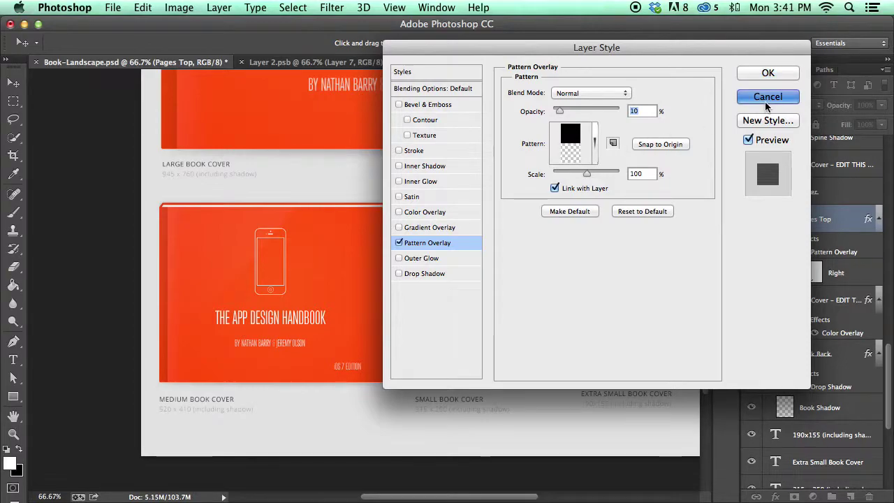
Examine the striped page edges along the side and top of the medium book up close at 500%.
key(super+plus)
key(super+plus)
key(super+plus)
key(super+plus)
key(super+plus)
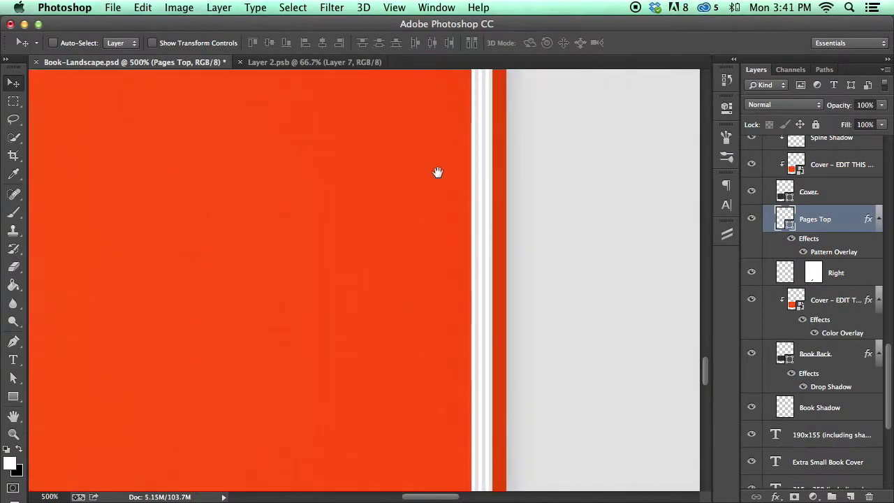
scroll(454, 279, up, 5)
scroll(636, 181, down, 5)
scroll(632, 193, up, 1)
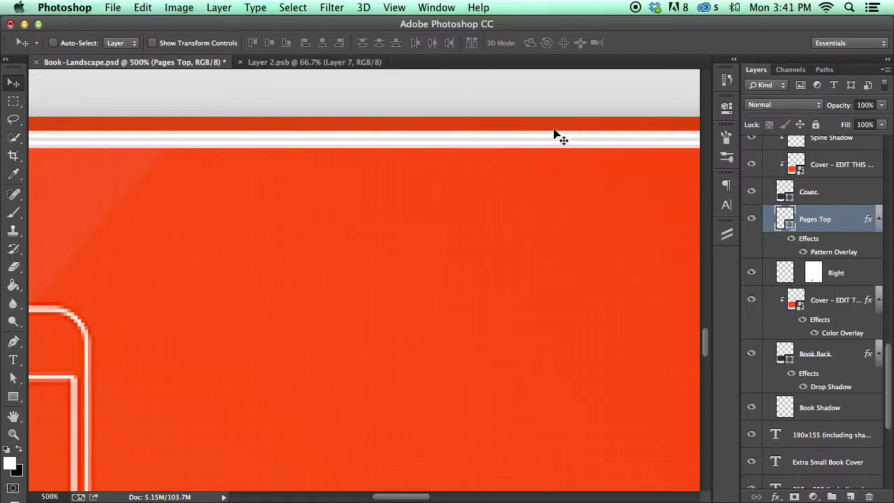
key(super+minus)
key(super+minus)
key(super+minus)
key(super+minus)
scroll(560, 137, down, 3)
scroll(559, 137, left, 3)
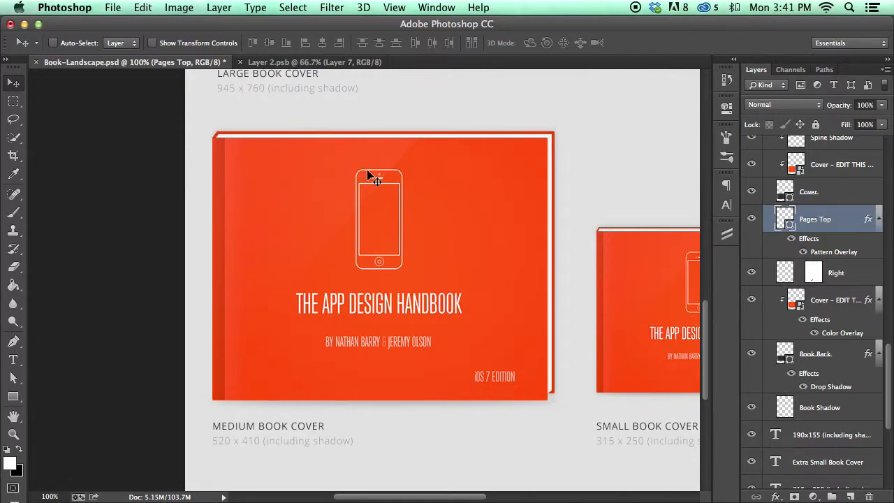
Select the medium book's front Cover - EDIT THIS FILE smart object and review all book sizes in the whole template.
scroll(780, 199, up, 5)
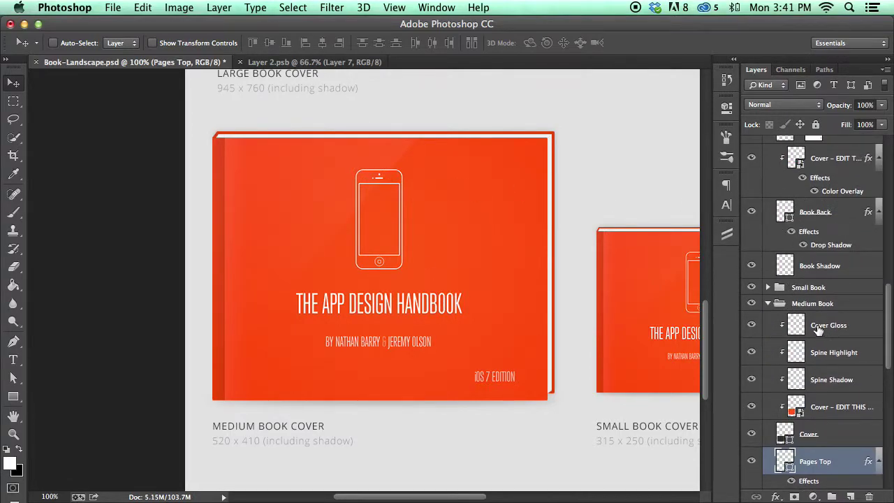
scroll(808, 417, down, 4)
scroll(313, 270, left, 2)
scroll(313, 270, down, 1)
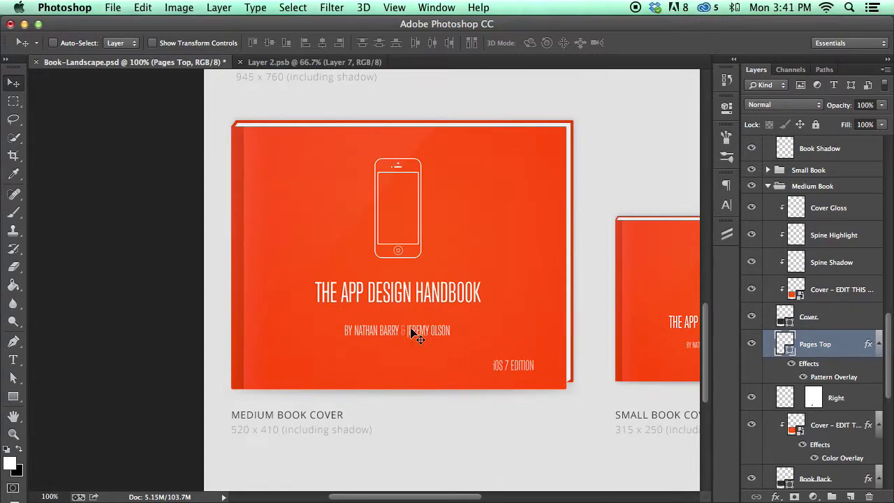
click(795, 297)
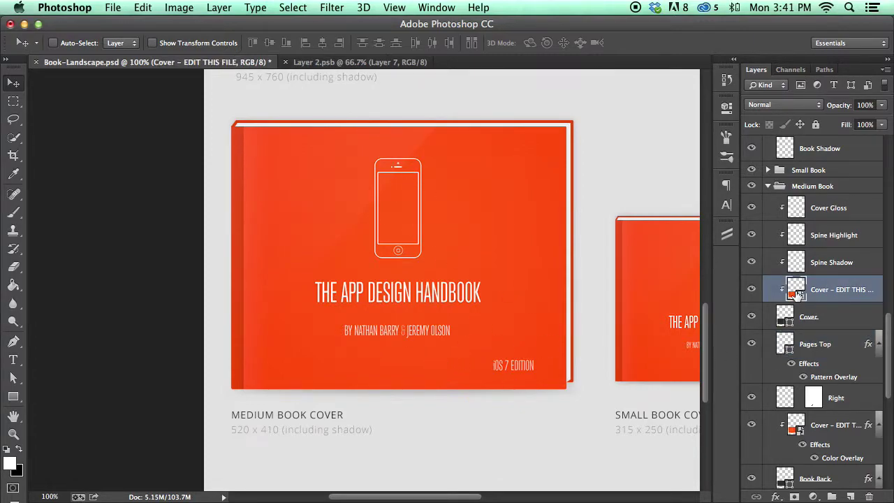
scroll(622, 296, up, 5)
key(super+minus)
key(super+minus)
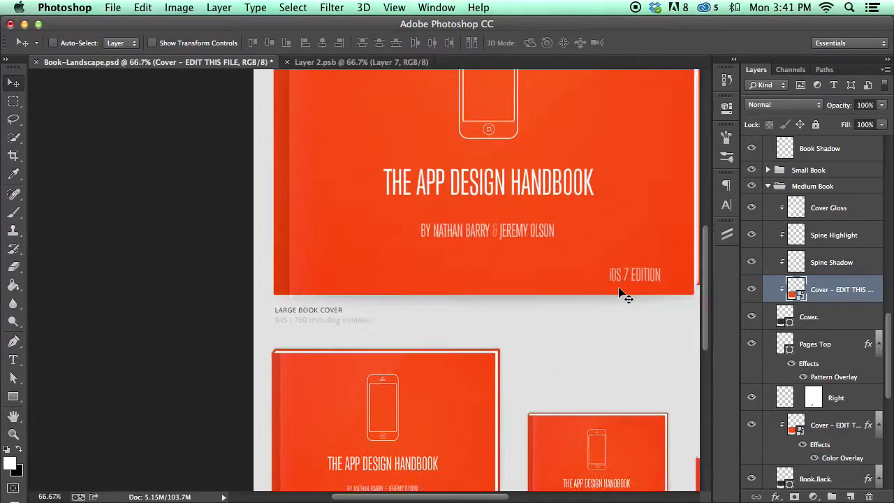
key(super+minus)
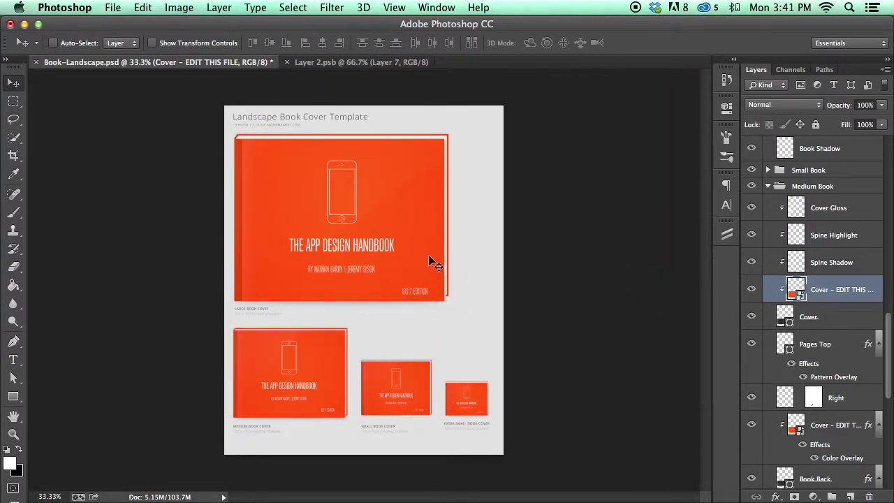
Create a new document 1000 px wide and 1000 px high with a white background.
key(super+n)
key(Tab)
text(1000)
key(Tab)
text(1000)
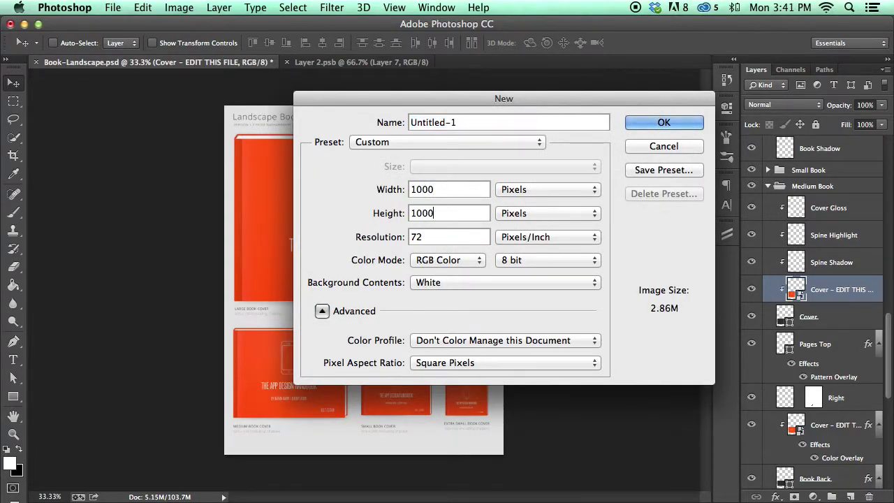
key(Return)
Draw a white rectangle shape about 473 by 448 px in the upper middle of the new canvas.
key(super+equal)
scroll(370, 146, up, 5)
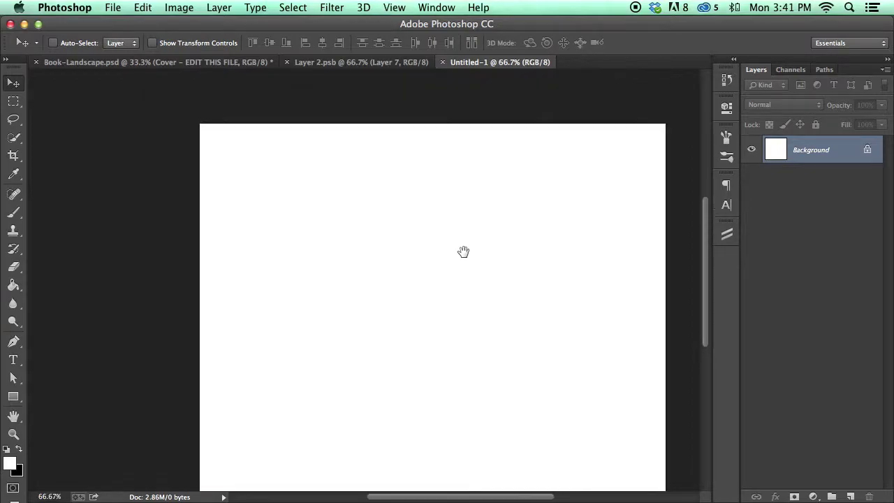
scroll(354, 131, left, 2)
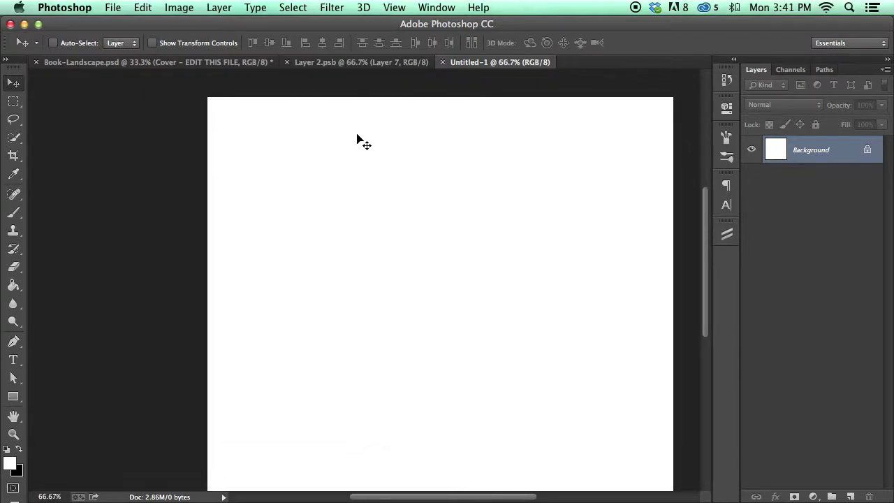
key(u)
drag(337, 169, 557, 378)
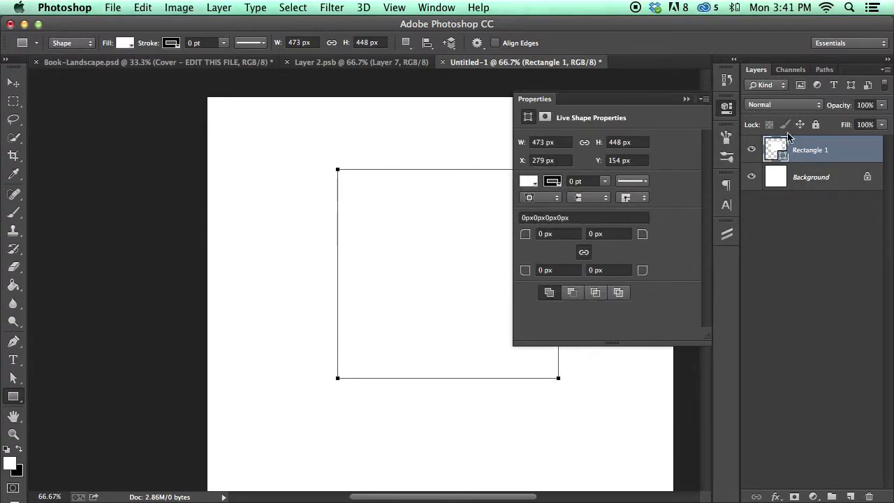
Convert the rectangle layer to a smart object.
right_click(853, 155)
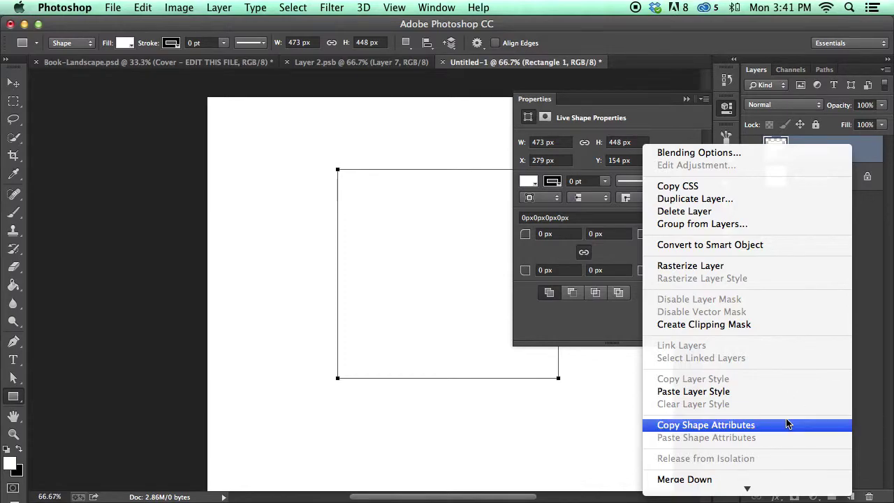
scroll(786, 421, down, 5)
scroll(786, 421, up, 2)
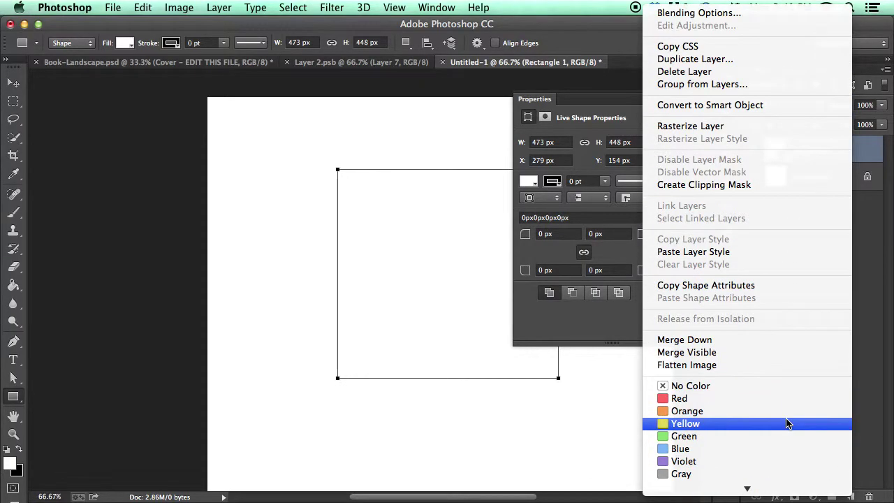
click(736, 106)
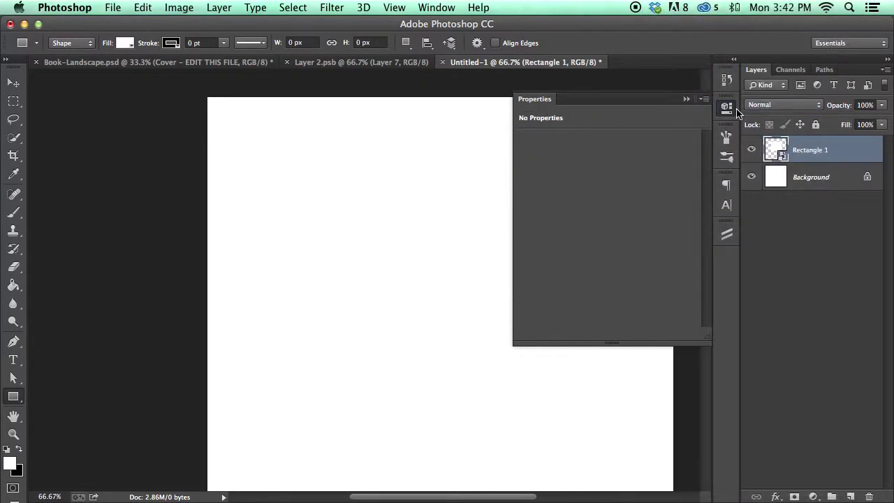
Open the rectangle smart object's contents for editing and set the foreground color to red.
double_click(775, 150)
click(548, 276)
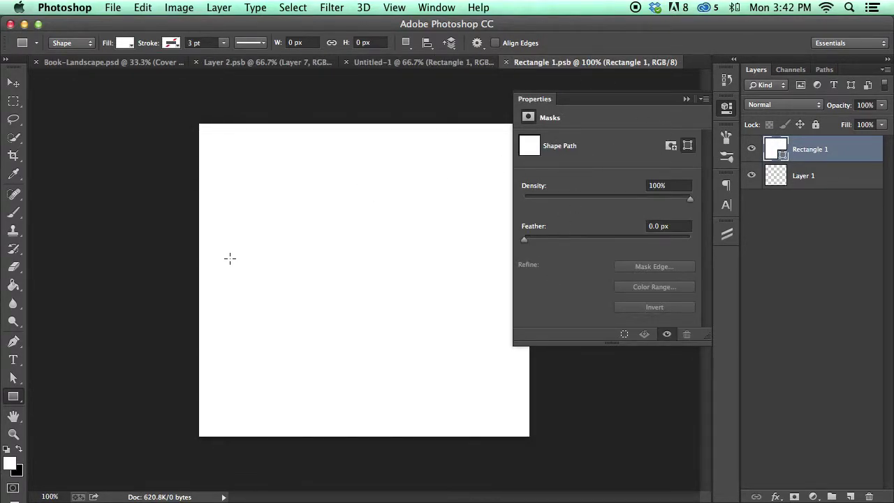
key(i)
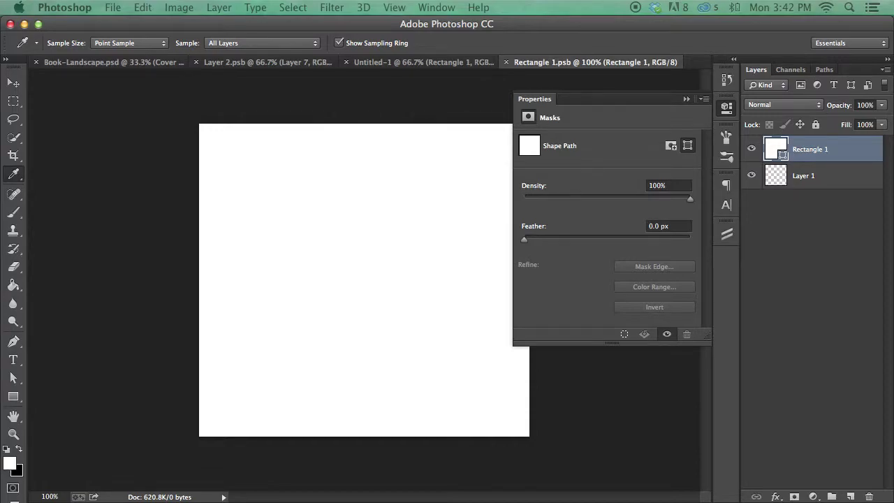
click(10, 462)
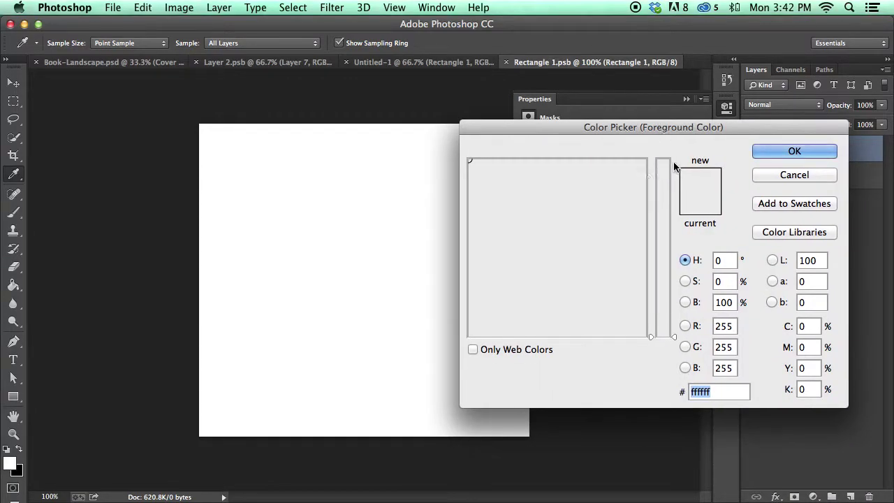
click(635, 186)
click(643, 182)
click(794, 151)
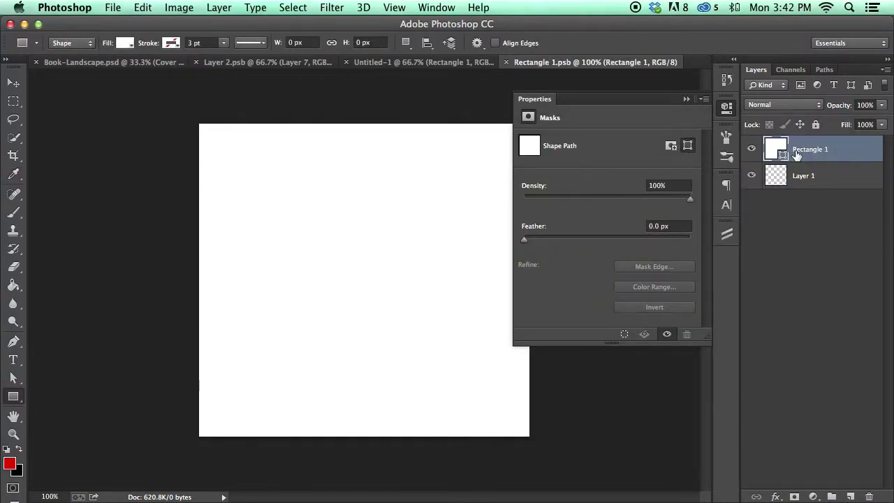
Fill the rectangle in the smart object's contents with red #ea0000, save the contents, and return to the Untitled-1 document.
double_click(775, 149)
click(644, 173)
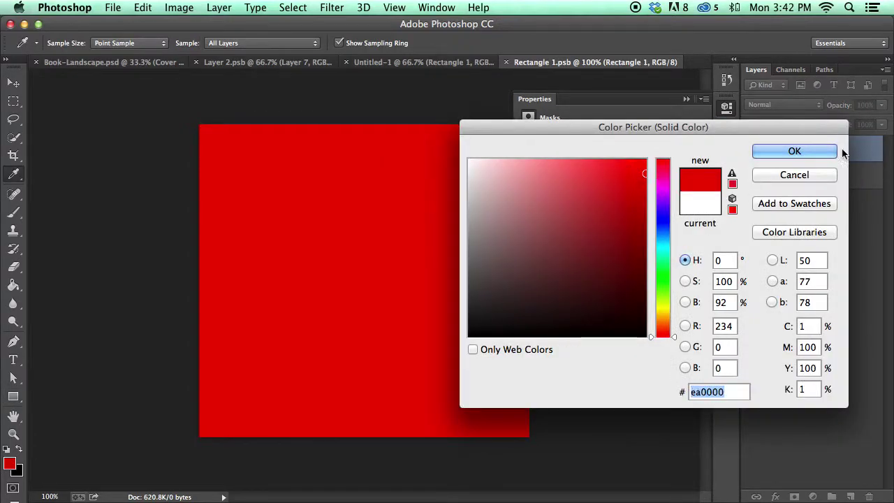
click(834, 152)
click(460, 63)
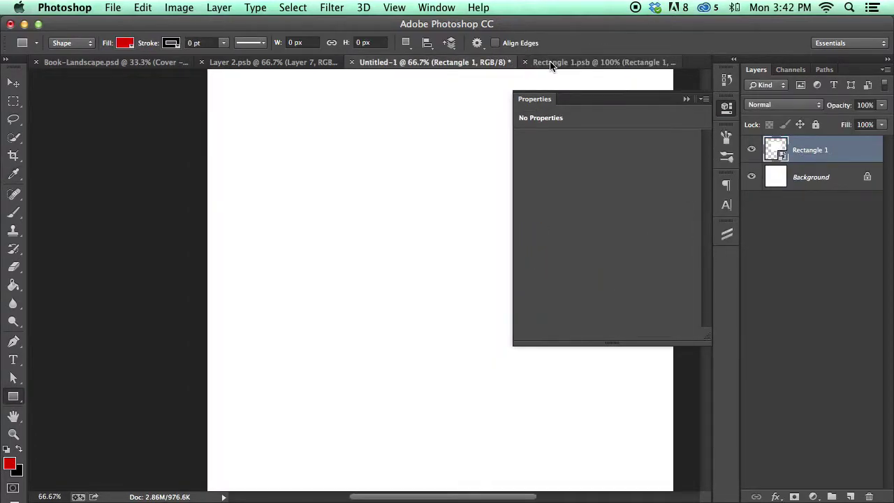
click(548, 64)
key(super+s)
click(476, 64)
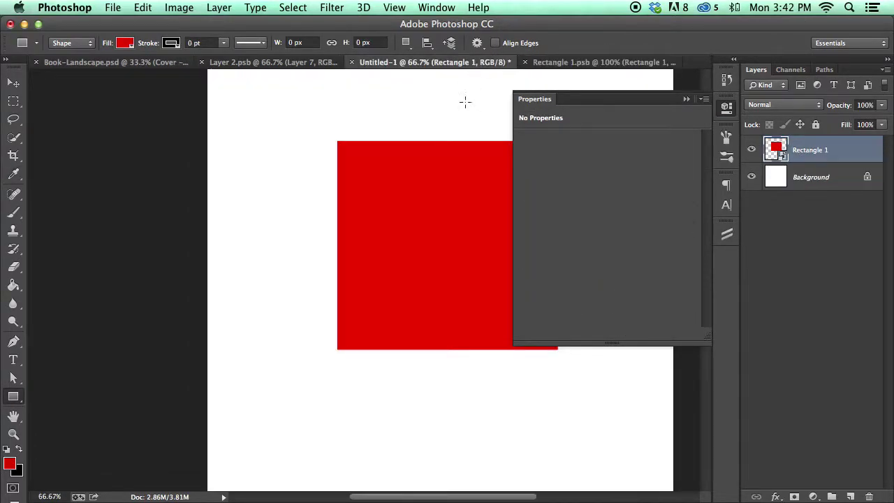
Collapse the properties display and move the red smart object up toward the top of the canvas.
click(685, 99)
key(v)
drag(489, 272, 501, 238)
Add the text "My book" to the smart object's contents and position it in the lower middle of the red rectangle.
click(567, 63)
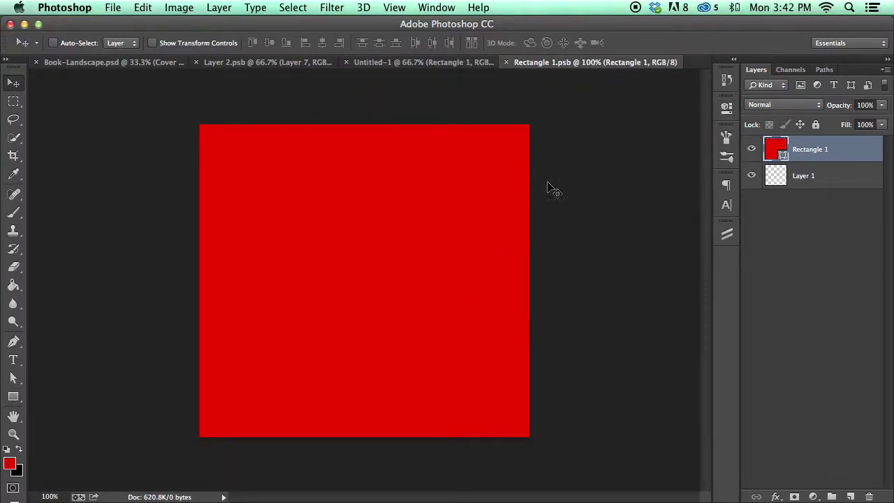
key(t)
click(329, 333)
text(My book)
key(super+Return)
key(v)
drag(350, 337, 380, 349)
Set the "My book" text color to white #ffffff, save the smart object's contents, and return to Untitled-1.
key(t)
click(430, 42)
click(469, 160)
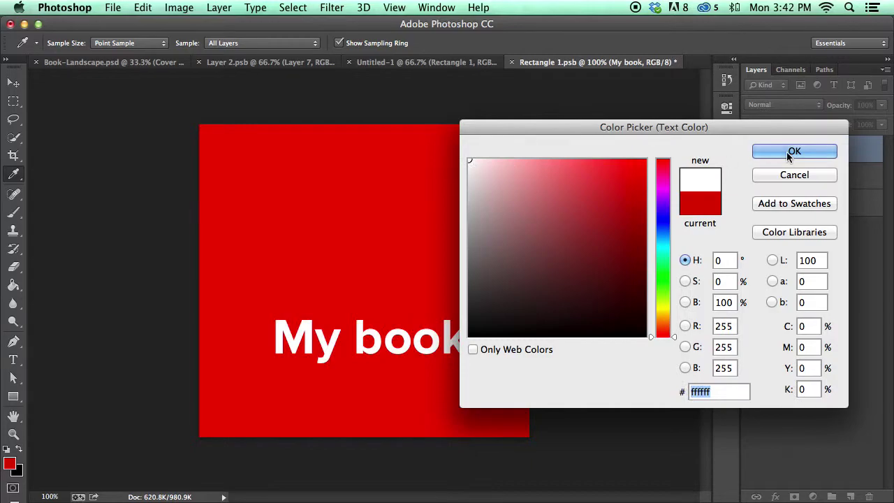
click(788, 155)
click(481, 63)
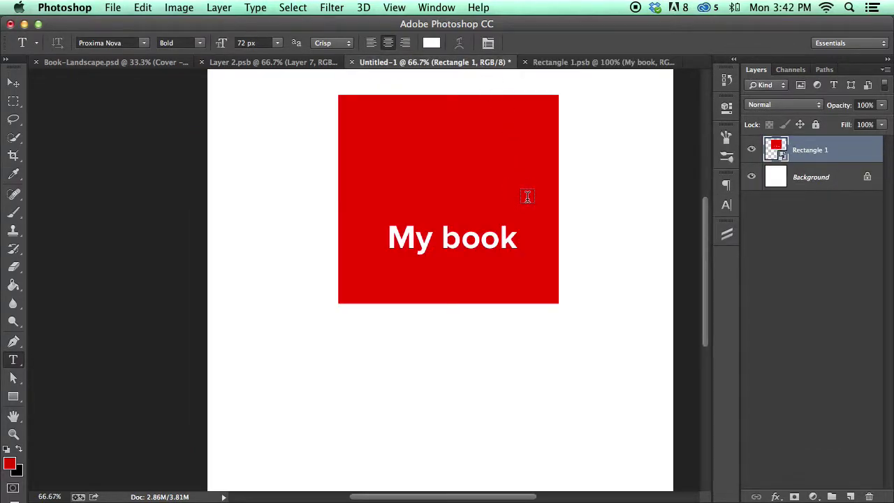
Rename the Rectangle 1 smart object layer in Untitled-1 as EDIT THIS.
key(super+minus)
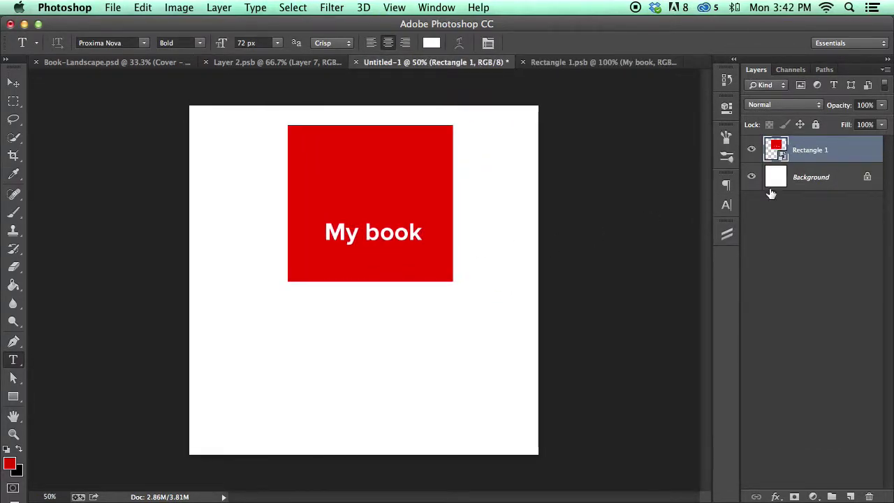
double_click(811, 152)
text(EDIT THIS)
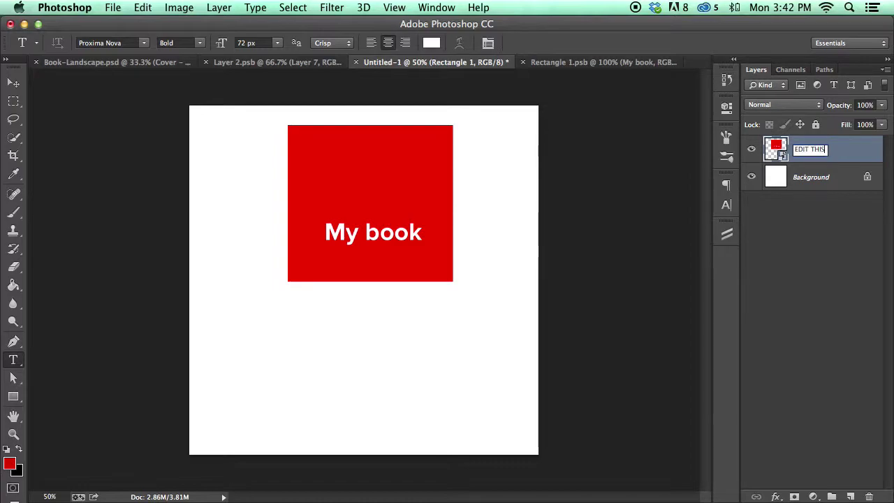
key(Return)
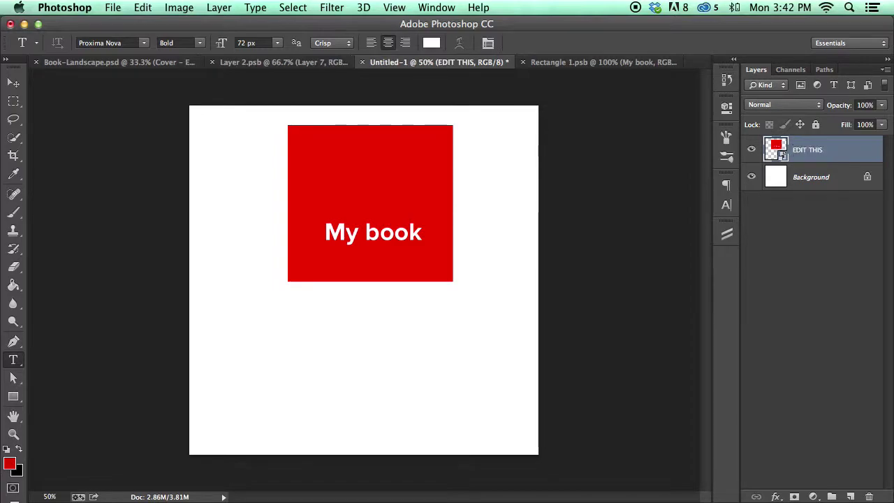
Duplicate the EDIT THIS smart object, place the copy in the canvas's lower left, and scale it to about 58%.
key(super+j)
key(v)
drag(365, 237, 308, 377)
key(super+t)
drag(393, 264, 312, 335)
Apply a perspective transform to the smaller copy, making its right edge taller than its left edge.
right_click(269, 360)
click(272, 350)
right_click(292, 349)
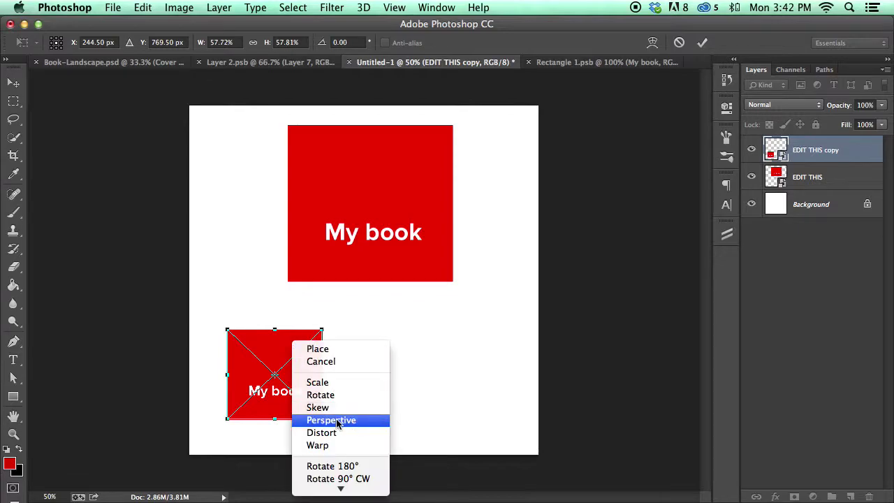
click(328, 419)
drag(322, 329, 321, 299)
click(700, 43)
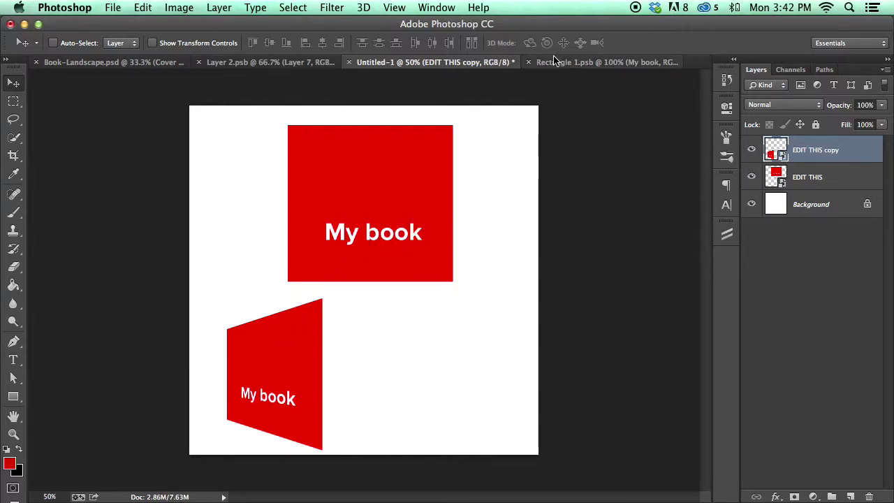
Change the rectangle's fill to blue inside the smart object, save the contents, and return to Untitled-1.
double_click(774, 149)
double_click(775, 180)
click(663, 233)
click(792, 151)
click(423, 62)
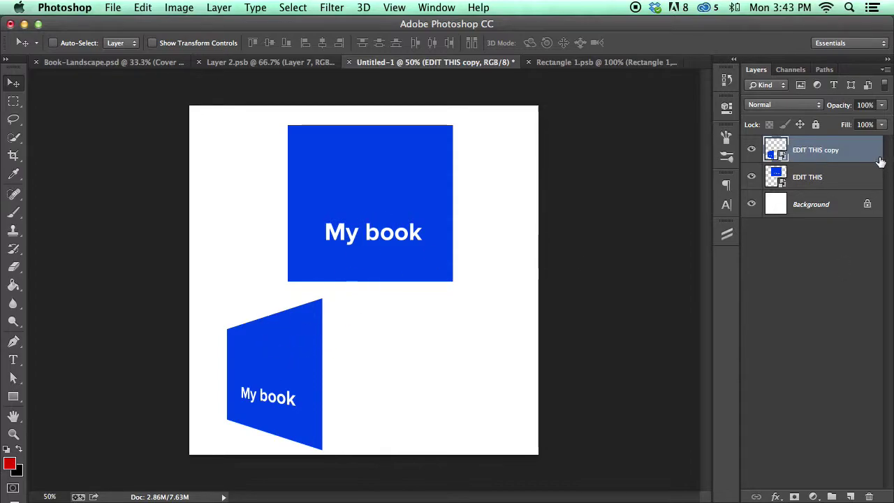
Duplicate the EDIT THIS smart object again and shrink the copy to a tiny square in the canvas's lower right.
click(800, 179)
key(super+j)
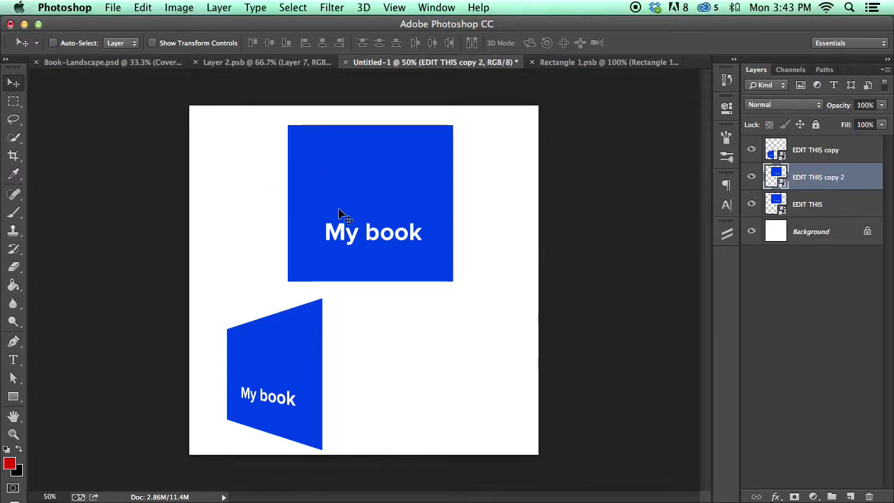
key(super+t)
drag(454, 126, 461, 361)
key(Return)
Change the rectangle's fill to a muted grayish blue inside the smart object, save it, and return to Untitled-1.
click(608, 62)
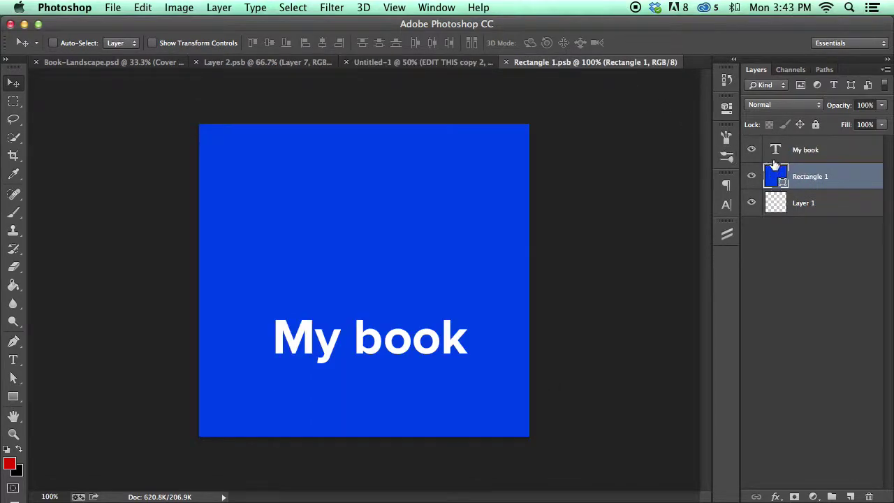
double_click(775, 175)
click(596, 205)
click(535, 215)
click(775, 153)
click(451, 62)
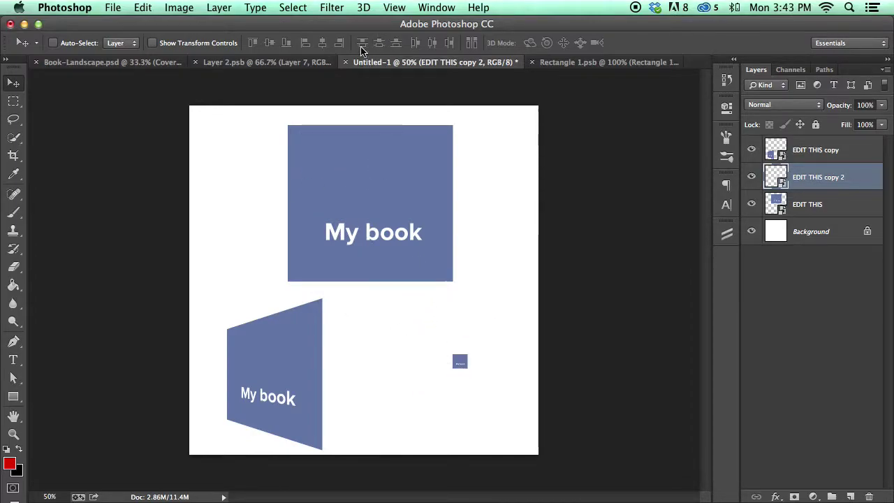
Review the book mockup and the open smart object contents, then return to Untitled-1 and select the EDIT THIS layer.
click(265, 65)
click(116, 64)
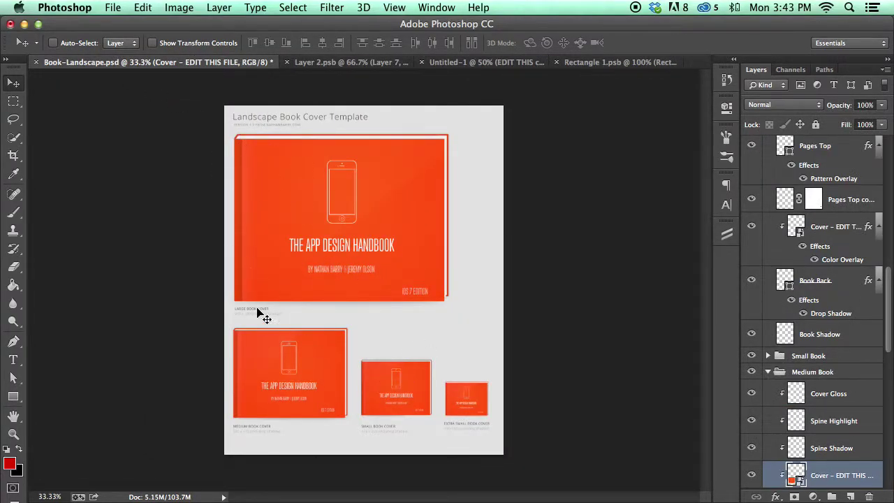
click(384, 62)
click(569, 63)
click(422, 62)
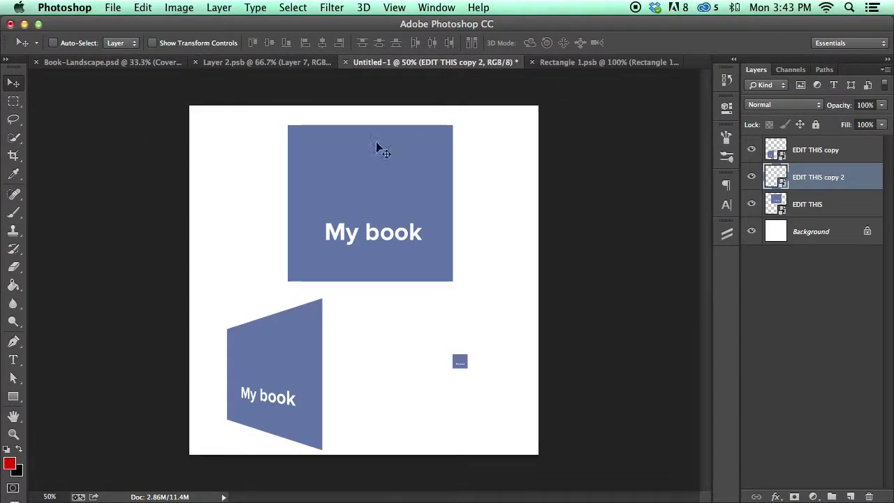
key(alt+bracketleft)
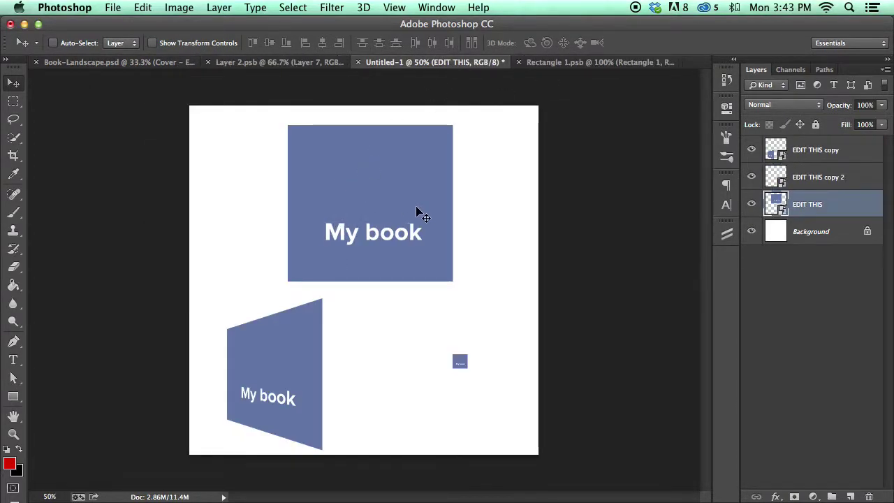